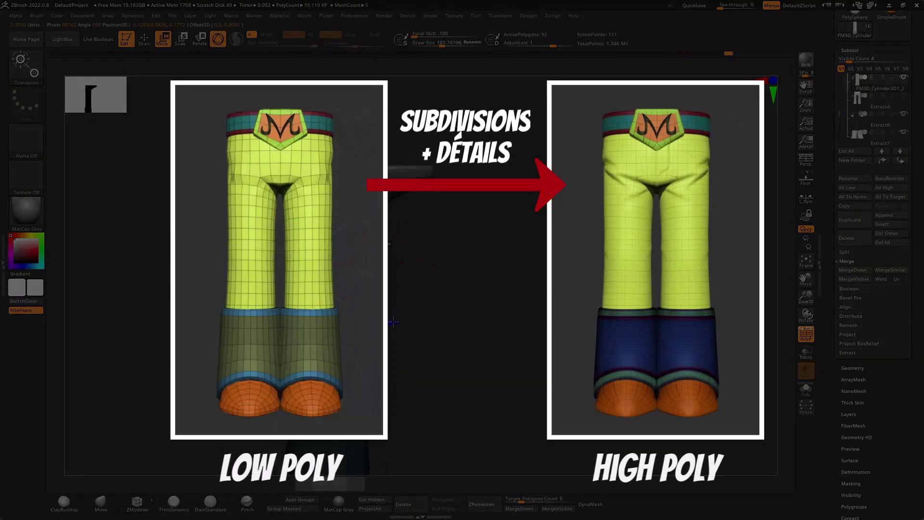
{"action": "key", "text": "w"}
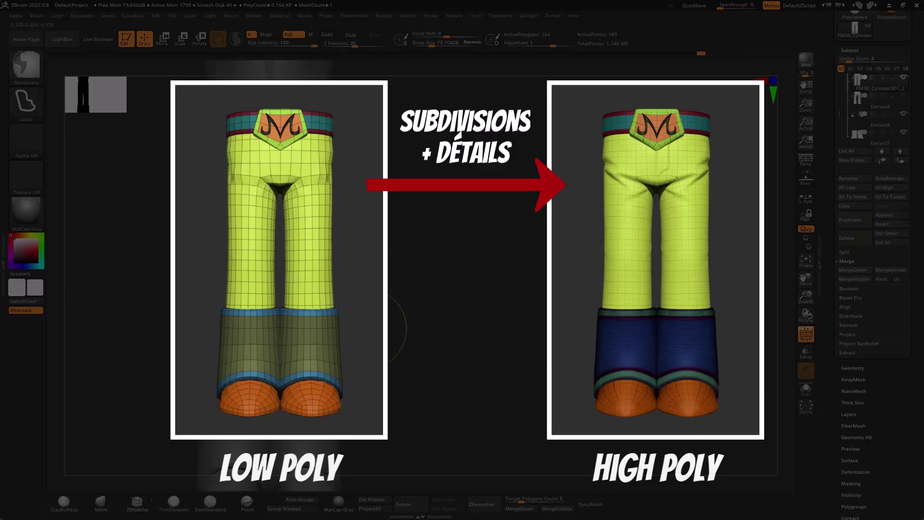
{"action": "key", "text": "w"}
{"action": "key", "text": "q"}
{"action": "key", "text": "w"}
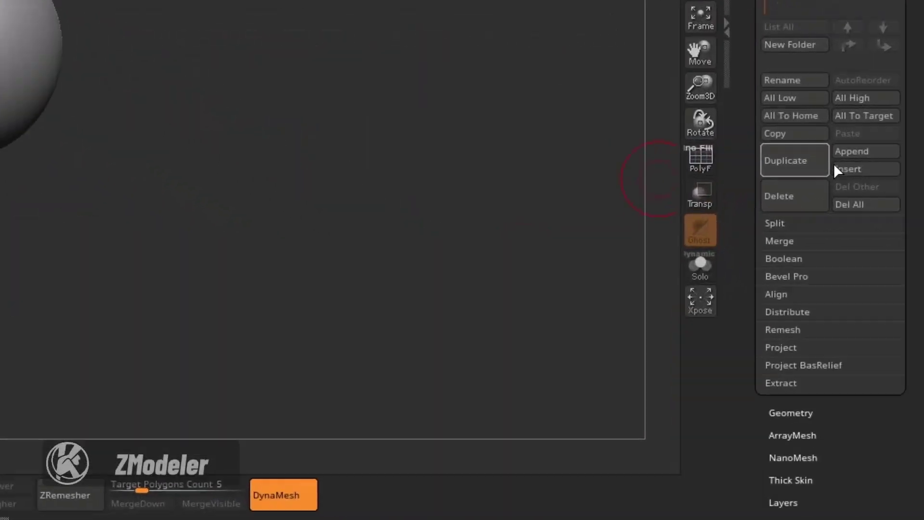
Insert a Cylinder3D primitive as a new subtool and display its polyframe
{"action": "left_click", "coordinate": [852, 168]}
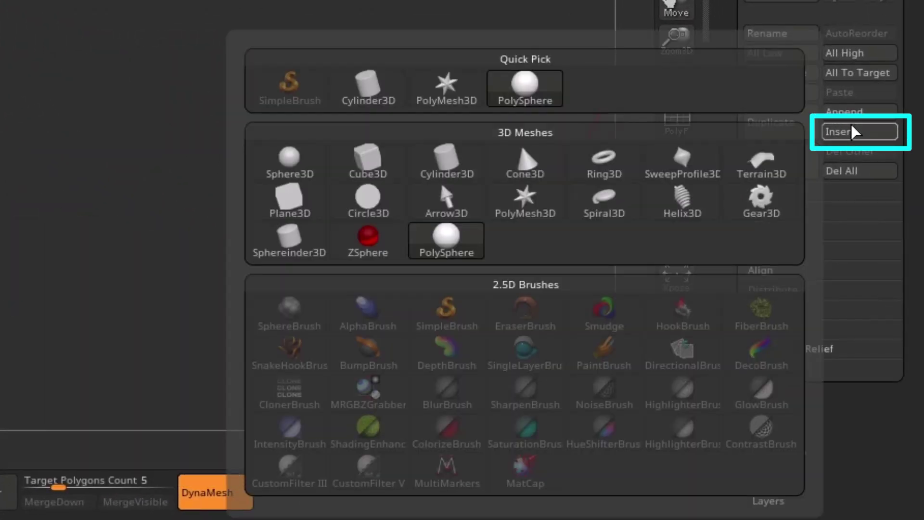
{"action": "left_click", "coordinate": [368, 87]}
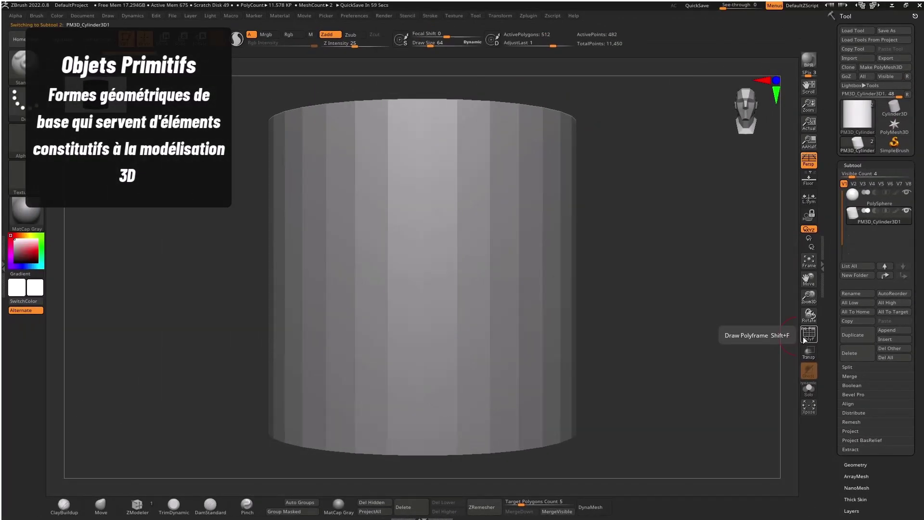
{"action": "left_click", "coordinate": [805, 339]}
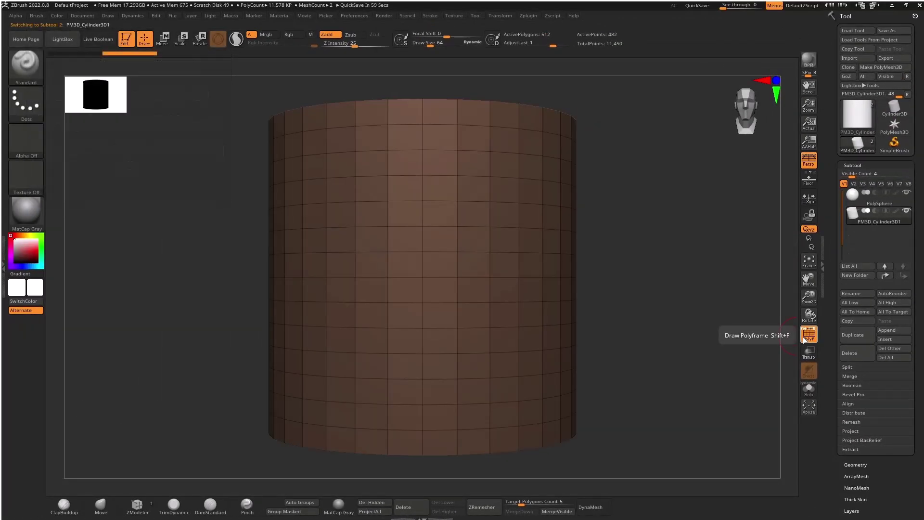
{"action": "left_click", "coordinate": [805, 339]}
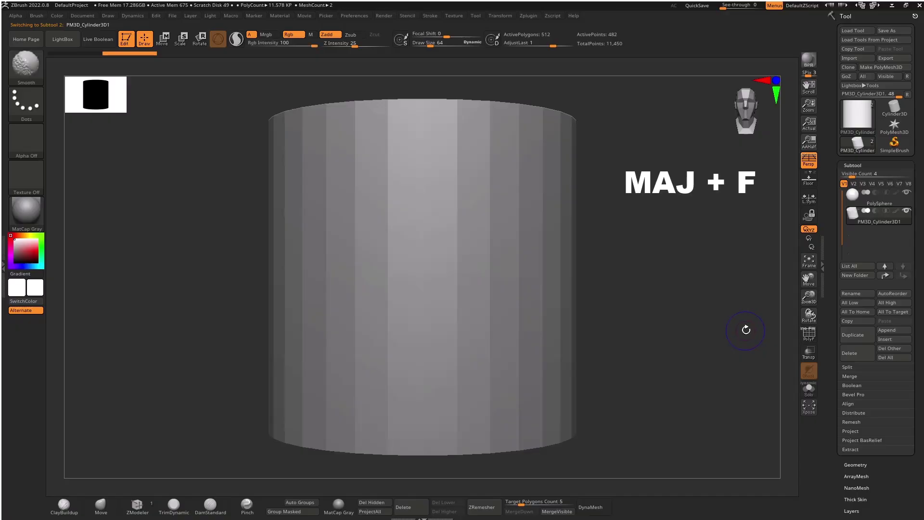
{"action": "key", "text": "shift+f"}
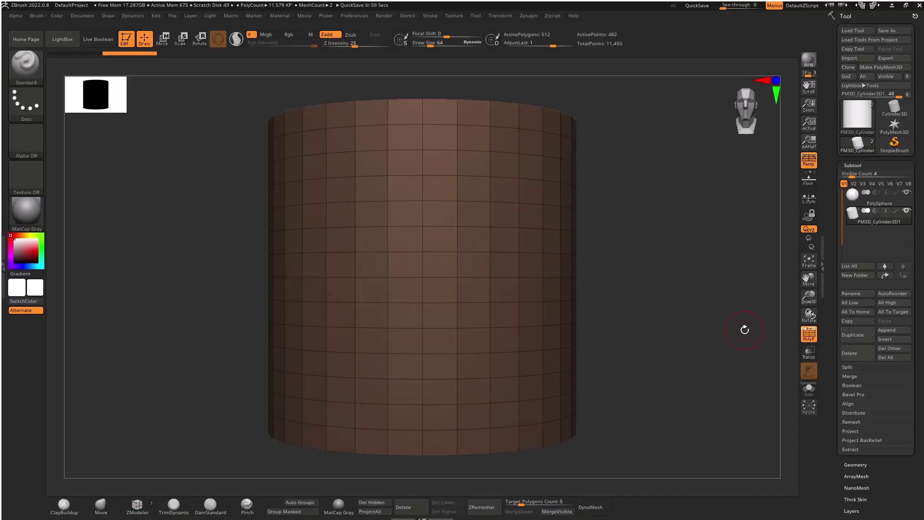
Select the ZModeler brush for editing the cylinder's polygons
{"action": "key", "text": "b"}
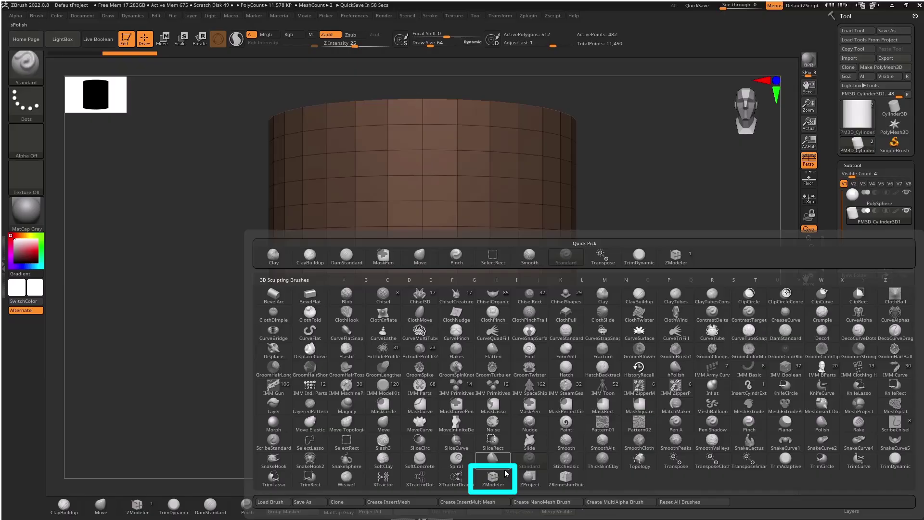
{"action": "key", "text": "z"}
{"action": "key", "text": "m"}
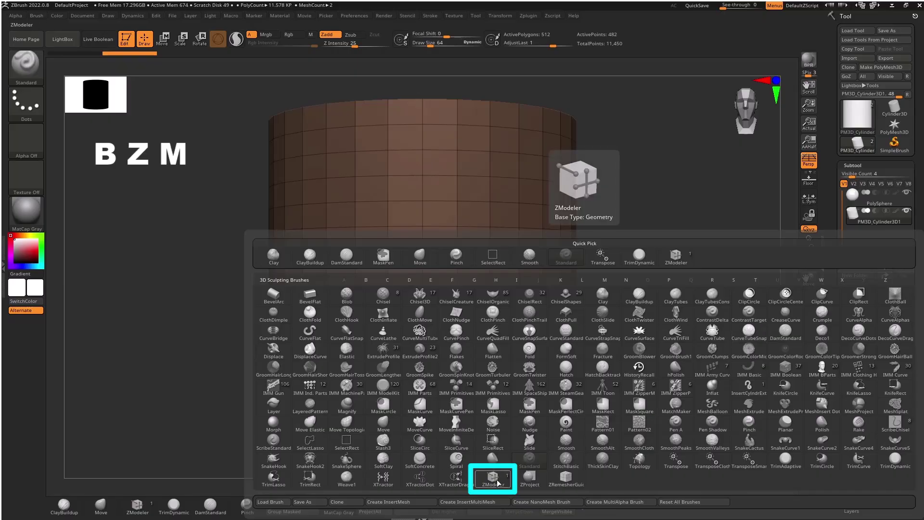
{"action": "left_click", "coordinate": [493, 479]}
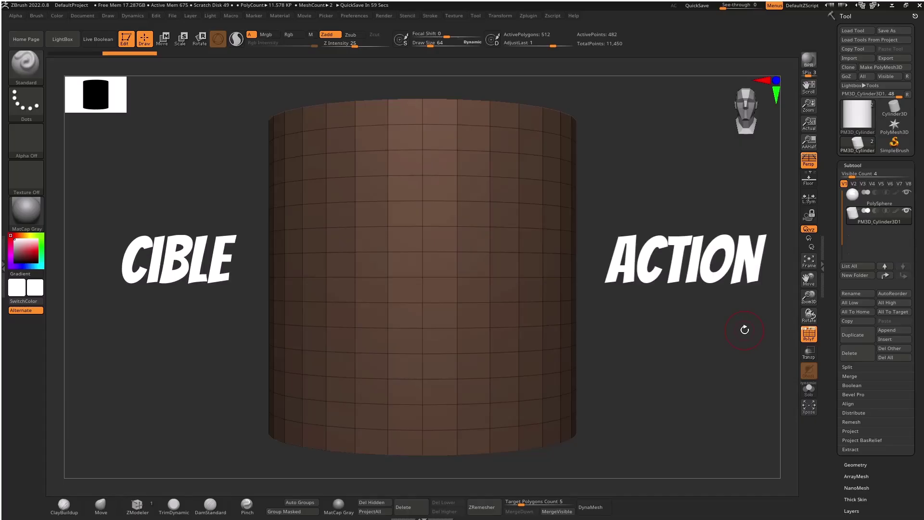
{"action": "key", "text": "b"}
{"action": "key", "text": "z"}
{"action": "key", "text": "m"}
Review the ZModeler action lists on the cylinder and set the polygon action to Delete
{"action": "key", "text": "space"}
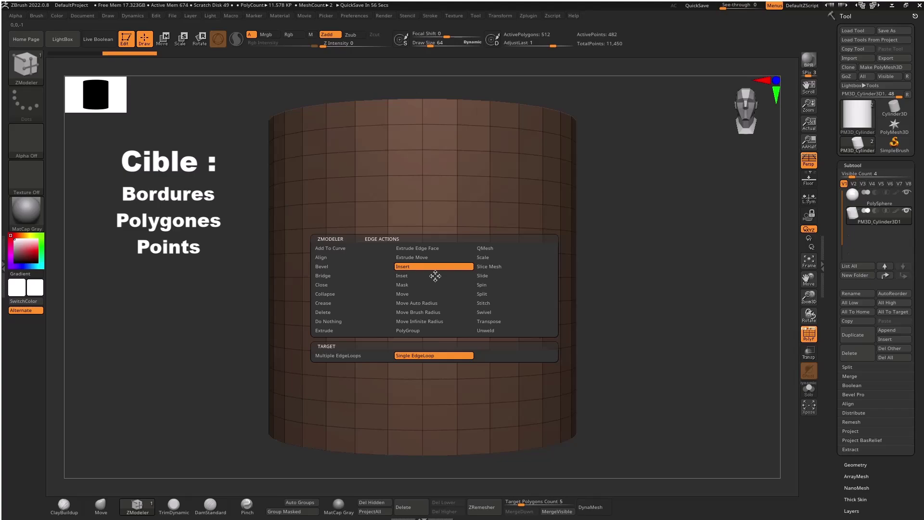
{"action": "key", "text": "space"}
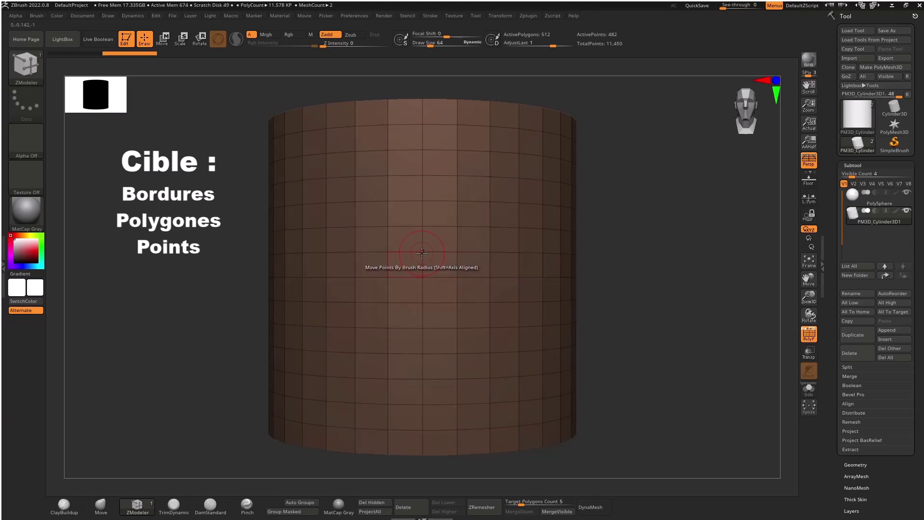
{"action": "key", "text": "space"}
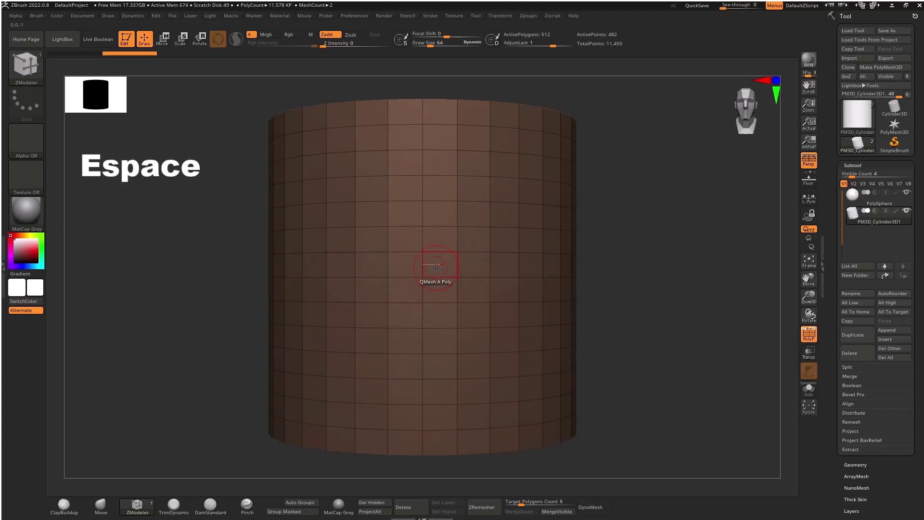
{"action": "key", "text": "space"}
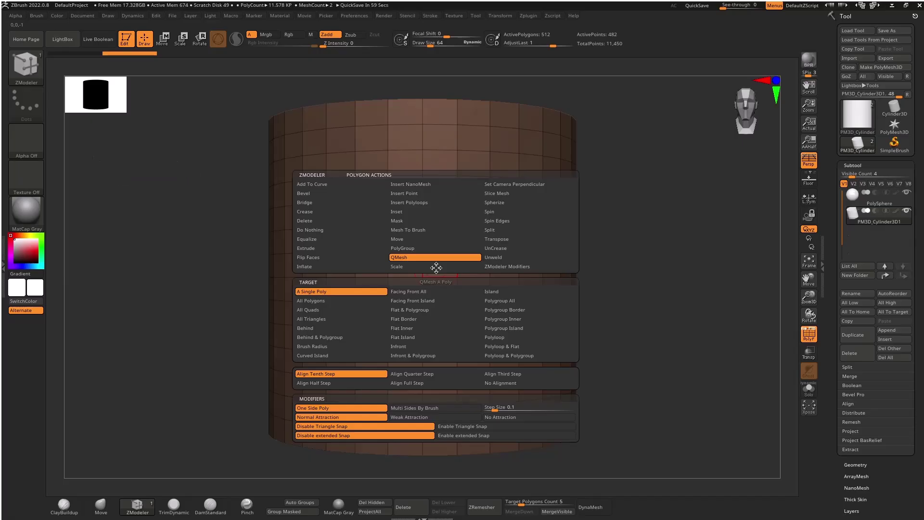
{"action": "left_click", "coordinate": [363, 222]}
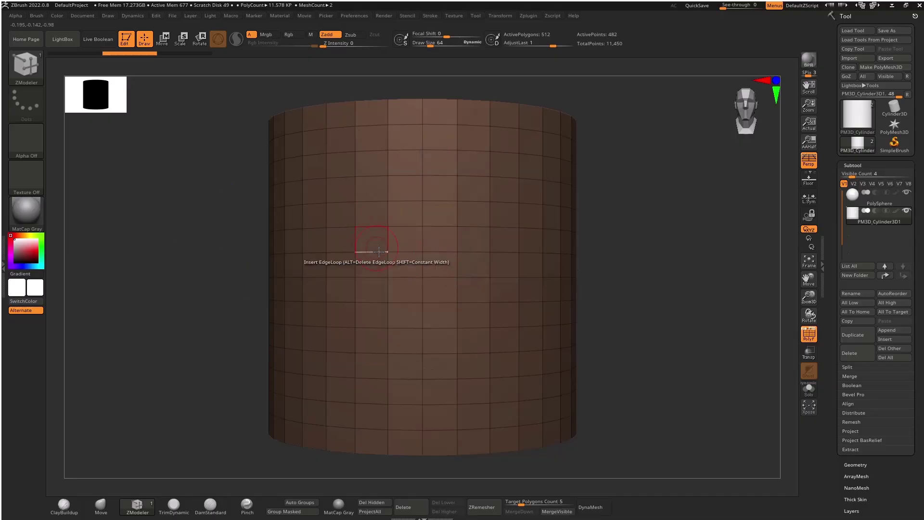
Delete a whole polyloop around the middle of the cylinder using the Polyloop target
{"action": "key", "text": "space"}
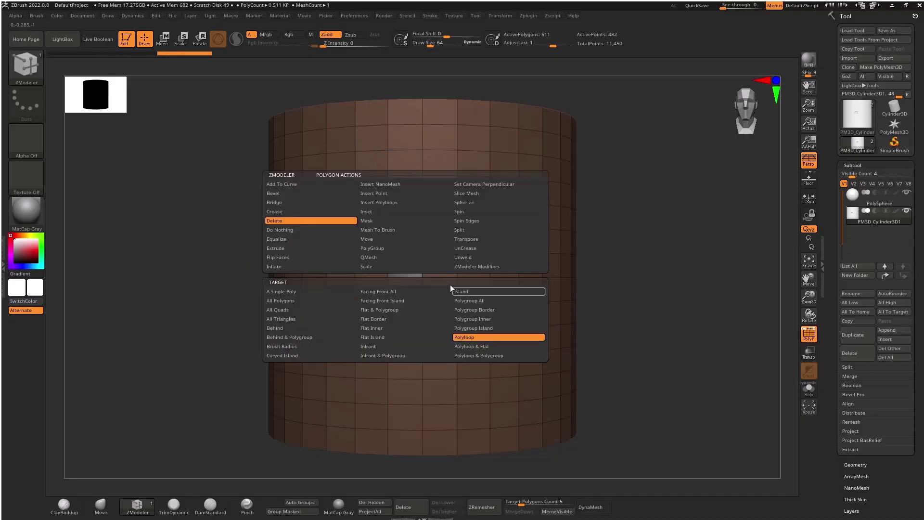
{"action": "left_click", "coordinate": [506, 334]}
{"action": "left_click", "coordinate": [409, 238]}
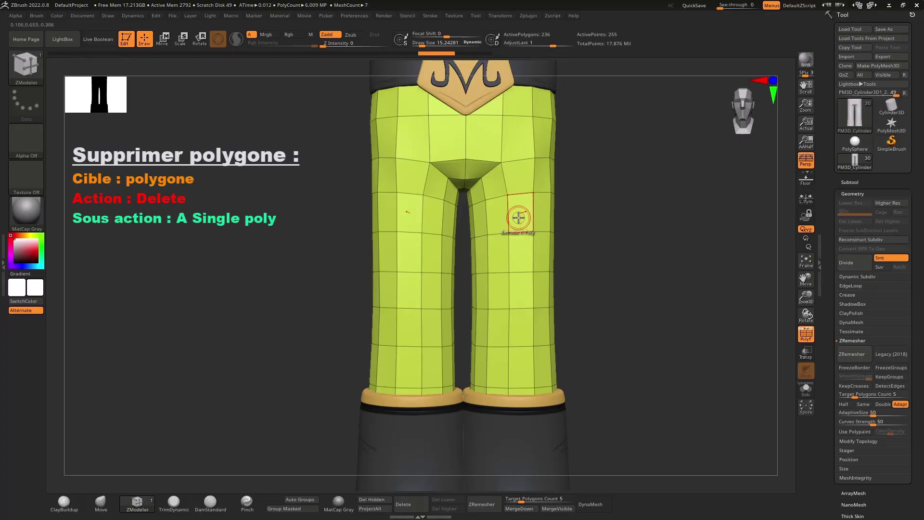
With the ZModeler Delete action, remove a single upper-thigh polygon using A Single Poly and the surrounding polyloop using Polyloop
{"action": "key", "text": "space"}
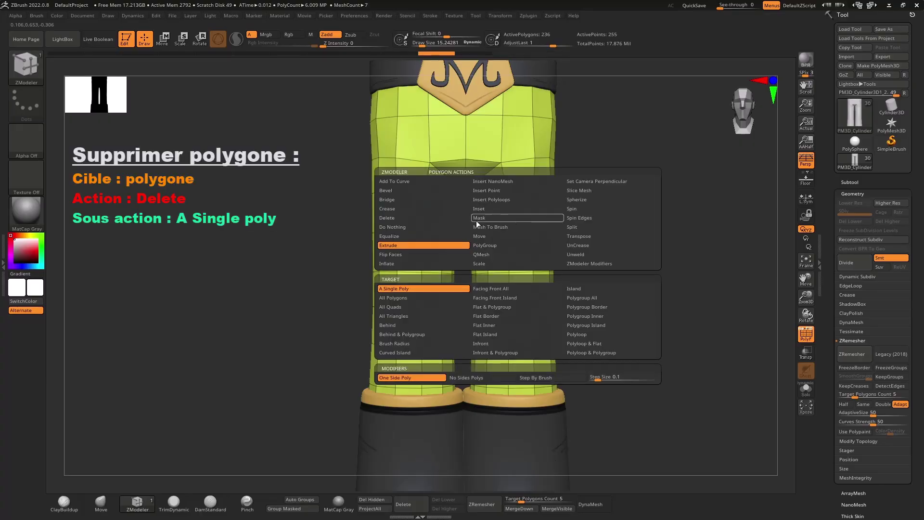
{"action": "left_click", "coordinate": [448, 218]}
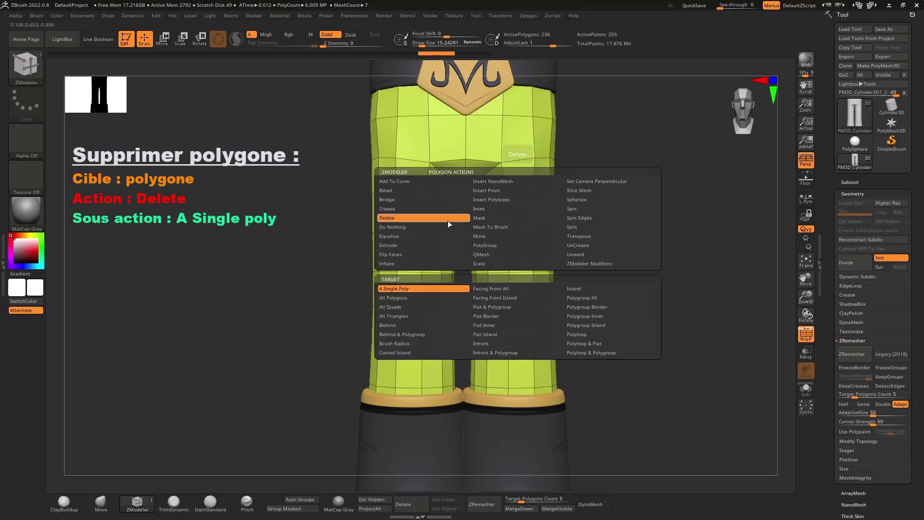
{"action": "left_click", "coordinate": [435, 288]}
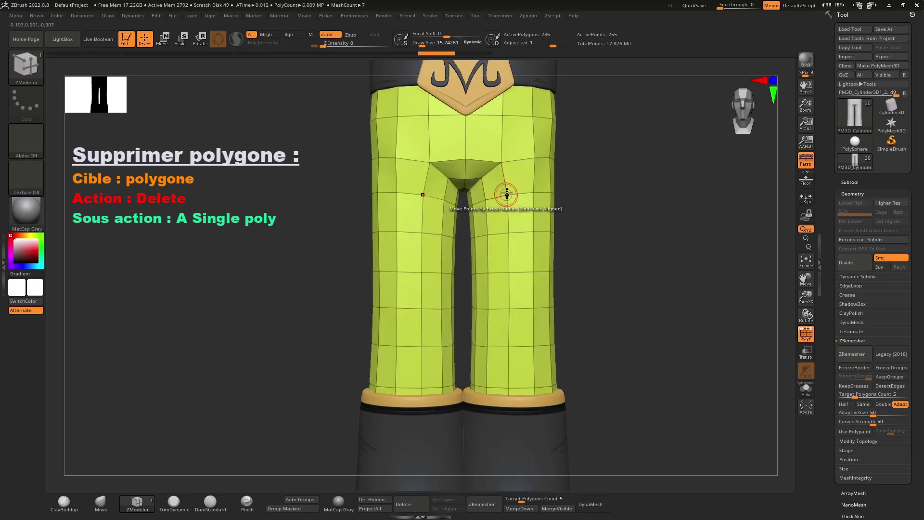
{"action": "left_click", "coordinate": [525, 204]}
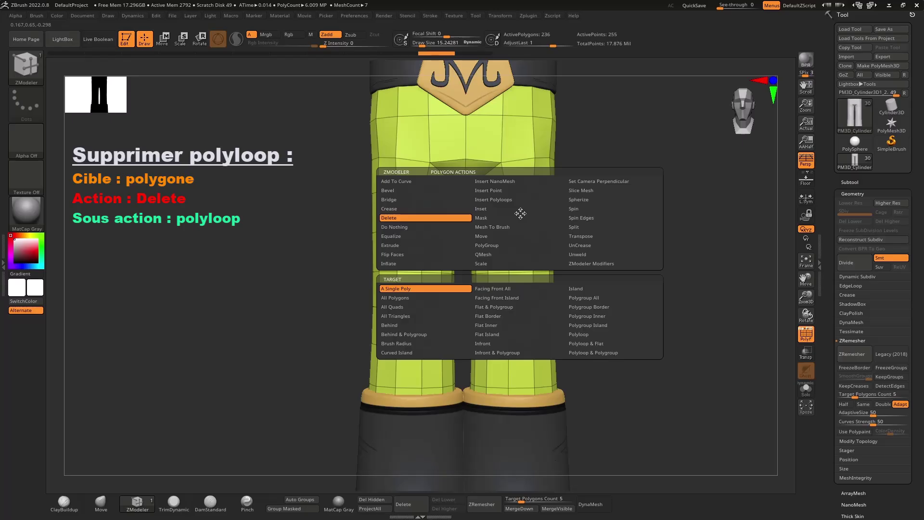
{"action": "left_click", "coordinate": [578, 337]}
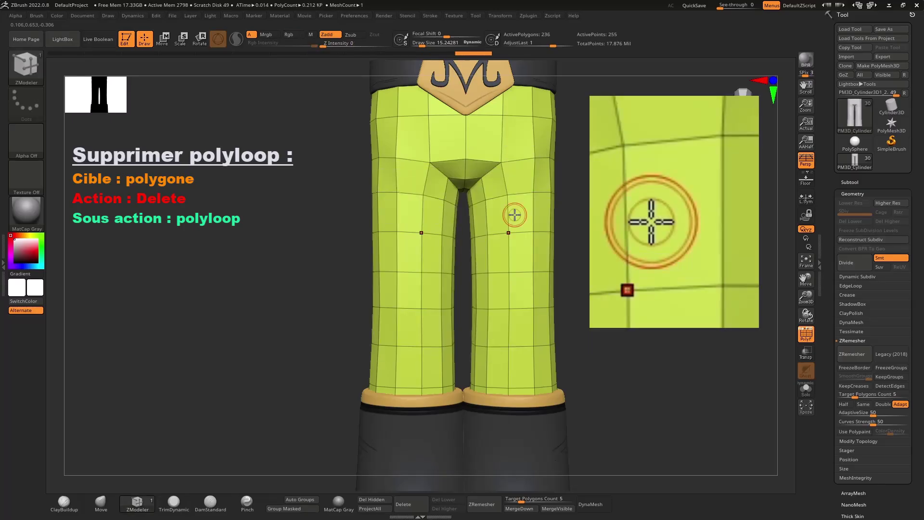
{"action": "left_click", "coordinate": [521, 207]}
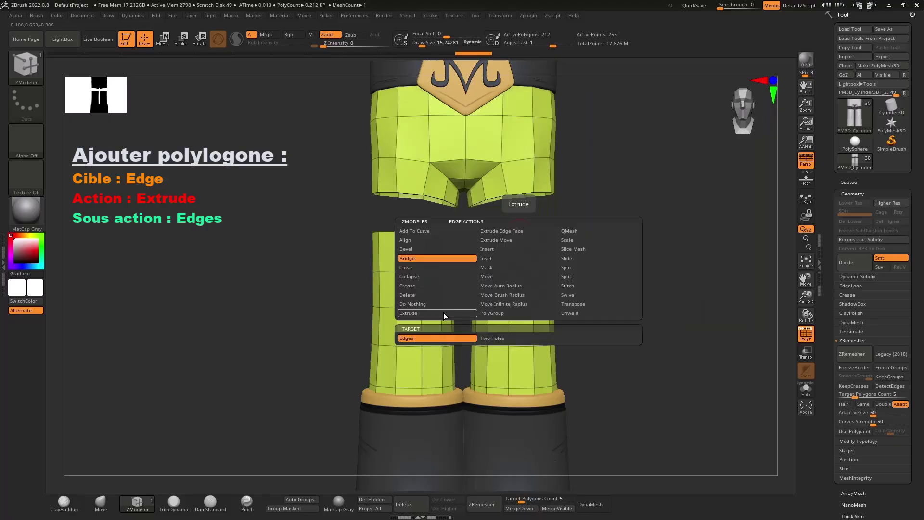
Extrude a front edge of the lower trouser leg up to the open thigh border, using the Edge/EdgeLoop target
{"action": "left_click", "coordinate": [443, 313]}
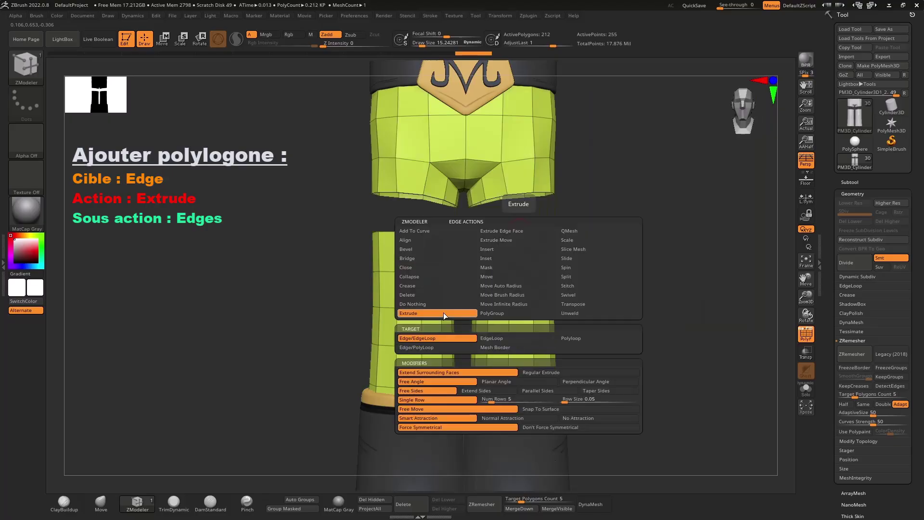
{"action": "left_click", "coordinate": [440, 338]}
{"action": "key", "text": "ctrl"}
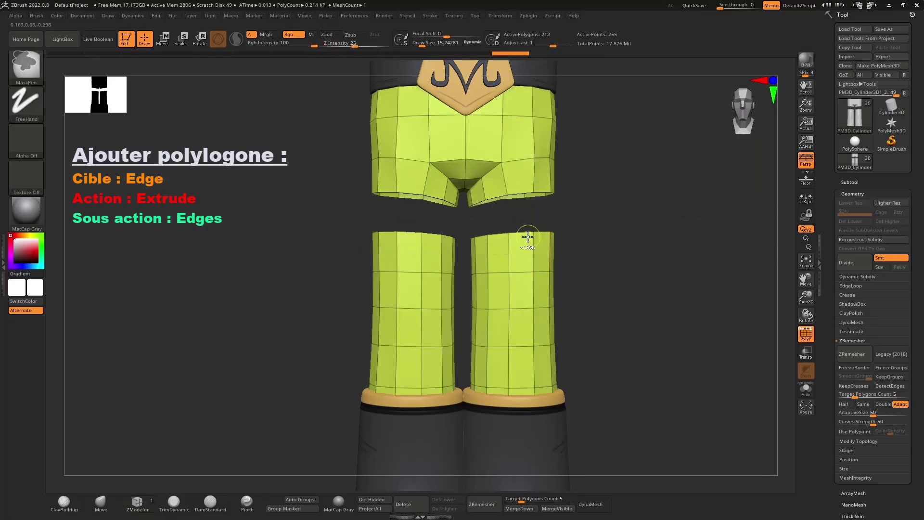
{"action": "left_click_drag", "start_coordinate": [528, 234], "coordinate": [524, 196]}
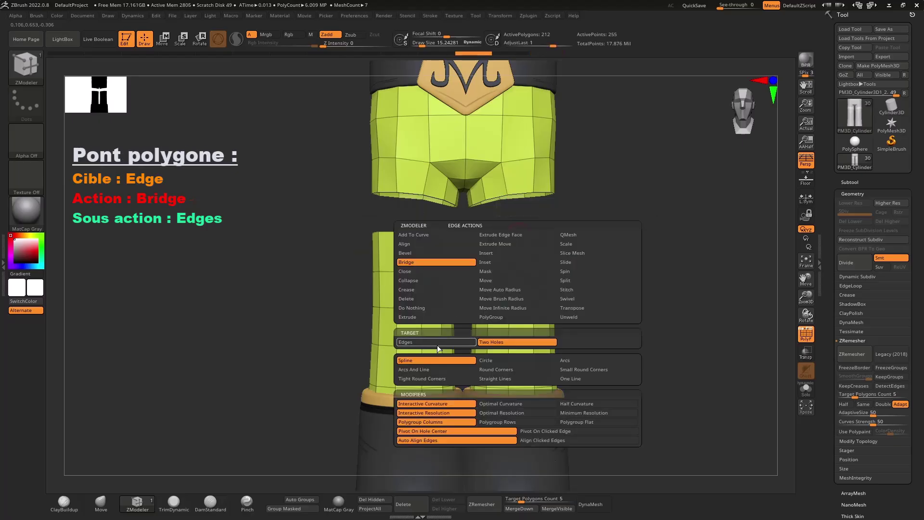
Bridge one front edge of the lower trouser leg to the matching thigh edge, using the Edges target
{"action": "left_click", "coordinate": [438, 344]}
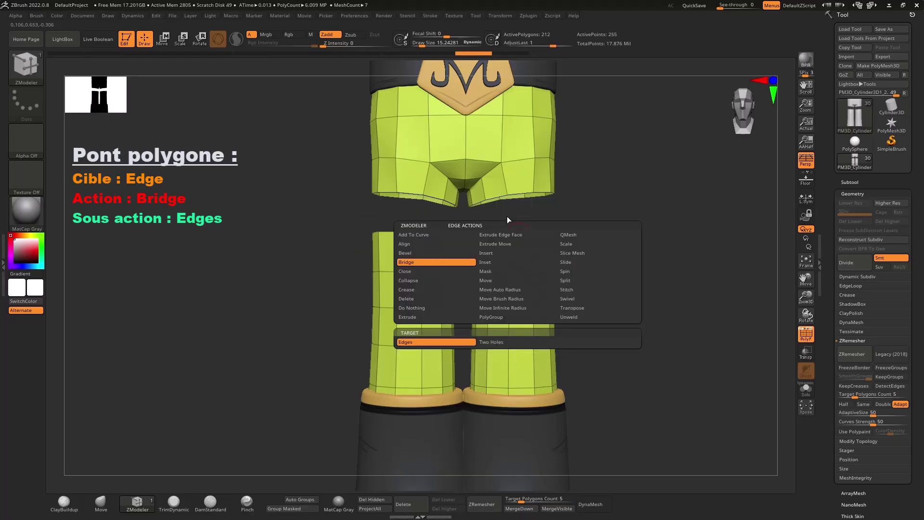
{"action": "left_click", "coordinate": [519, 232]}
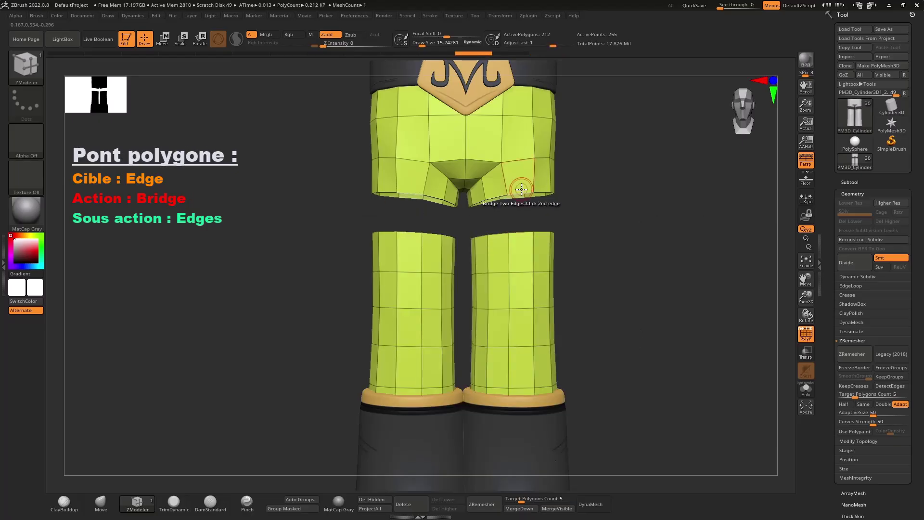
{"action": "left_click", "coordinate": [521, 189]}
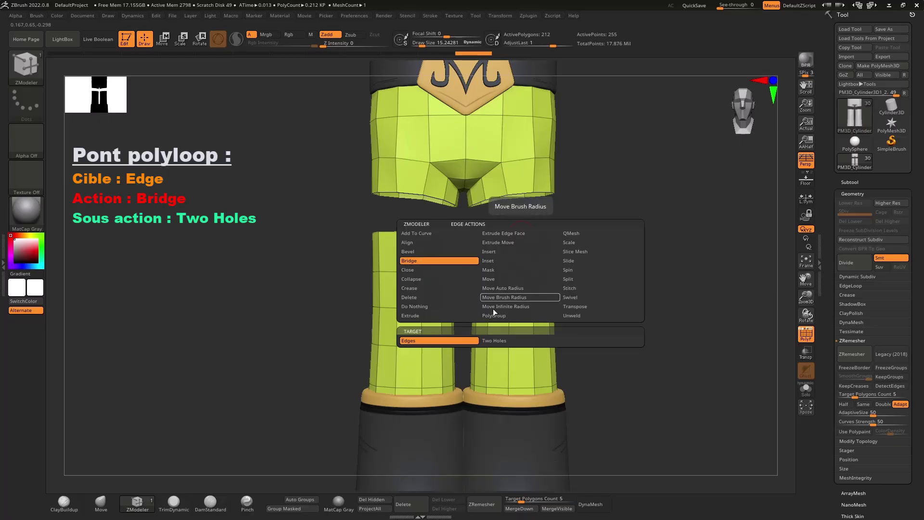
Close the gap around the trouser legs by bridging the lower and upper open borders with the Two Holes target
{"action": "left_click", "coordinate": [505, 341]}
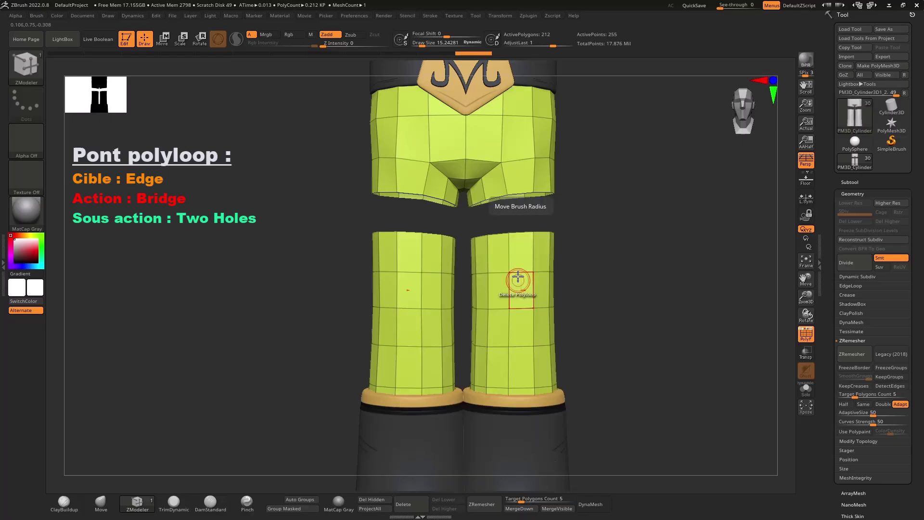
{"action": "left_click", "coordinate": [525, 236]}
{"action": "left_click", "coordinate": [520, 191]}
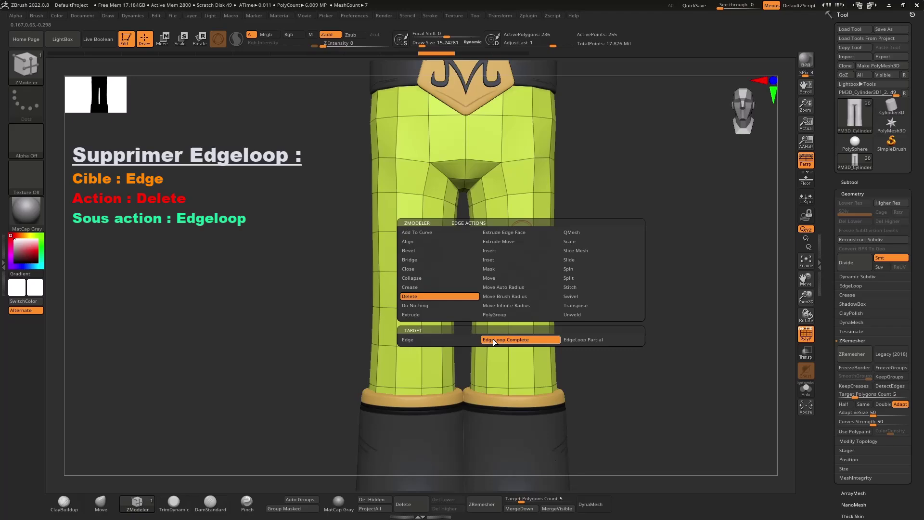
Delete two neighbouring horizontal edge loops at mid-thigh using the EdgeLoop Complete target
{"action": "left_click", "coordinate": [493, 339]}
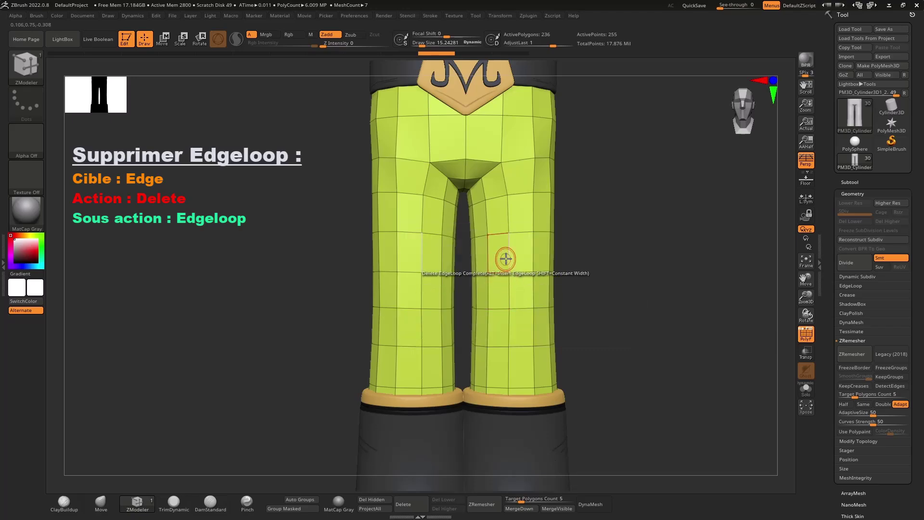
{"action": "left_click", "coordinate": [518, 233]}
{"action": "left_click", "coordinate": [519, 272]}
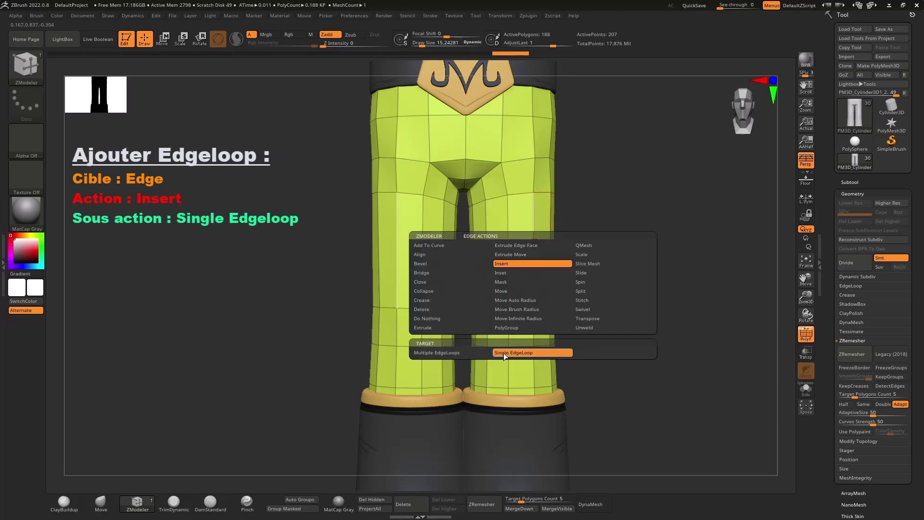
Insert a horizontal edge loop at mid-thigh on the trouser legs using the Single EdgeLoop target
{"action": "left_click", "coordinate": [504, 353]}
{"action": "left_click", "coordinate": [532, 231]}
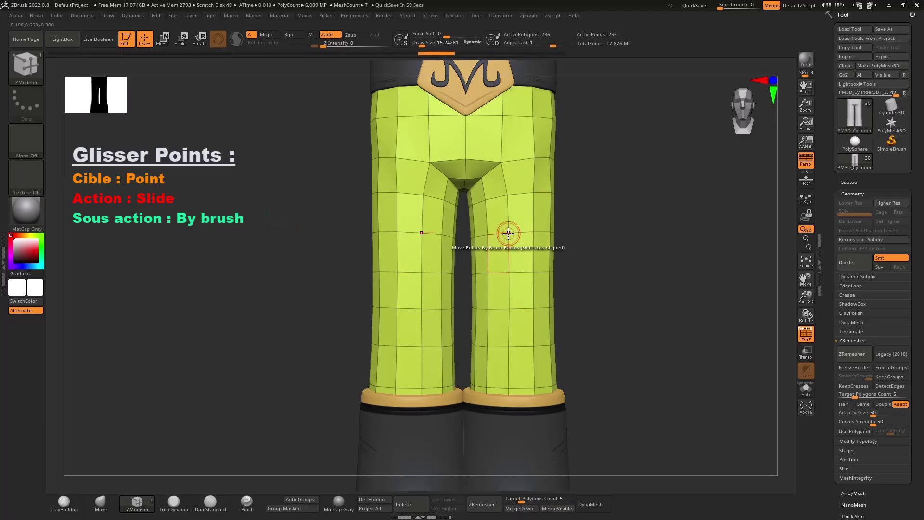
Set the ZModeler point action to Slide, and then to Move with the Snap To Surface modifier
{"action": "key", "text": "space"}
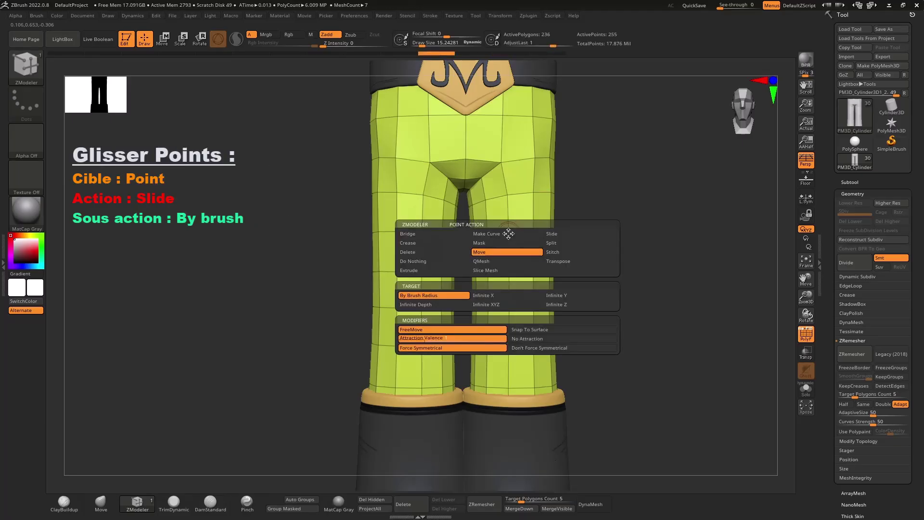
{"action": "left_click", "coordinate": [549, 234]}
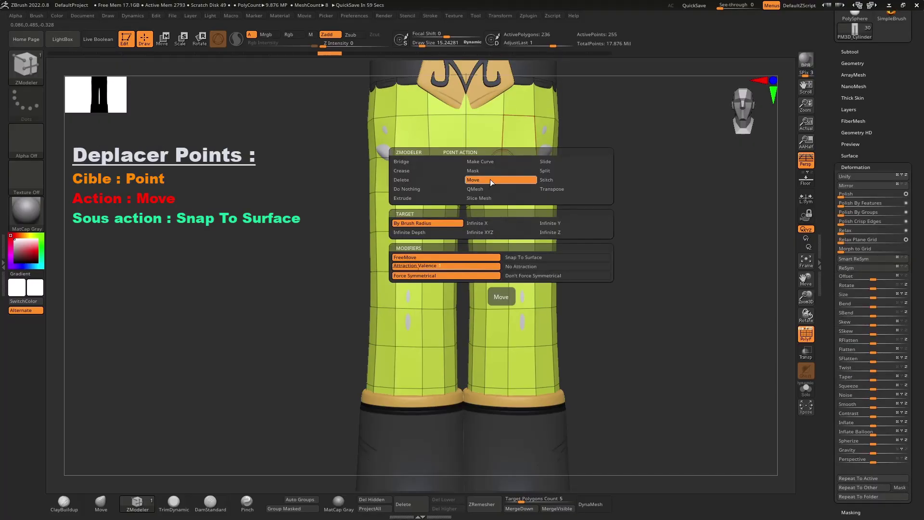
{"action": "left_click", "coordinate": [513, 258]}
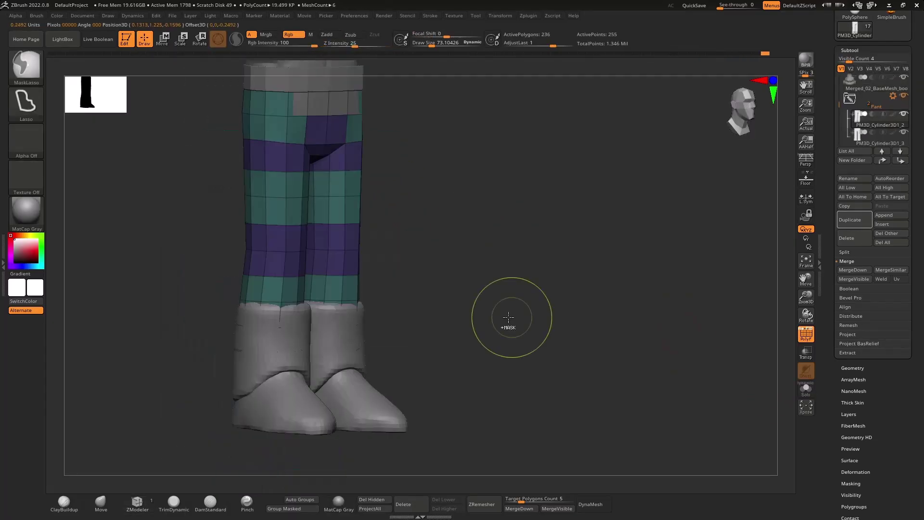
Isolate the trousers' mid-thigh edge loop with Transpose EdgeLoop Complete, shift it with the gizmo and clear the mask
{"action": "key", "text": "space"}
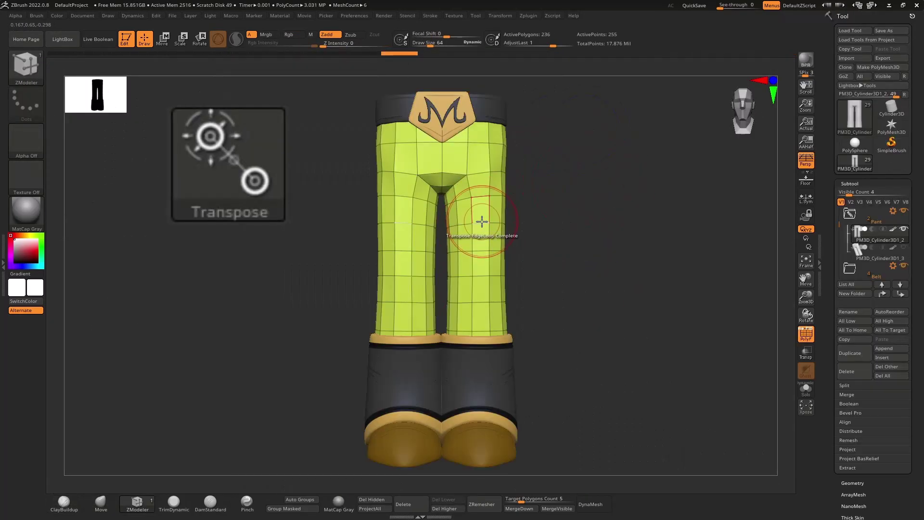
{"action": "key", "text": "w"}
{"action": "left_click", "coordinate": [504, 152]}
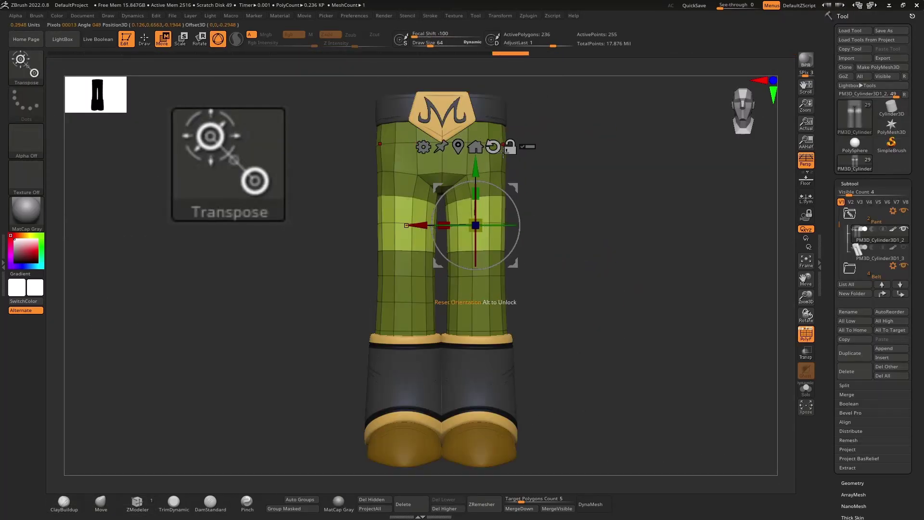
{"action": "left_click_drag", "start_coordinate": [475, 168], "coordinate": [475, 179]}
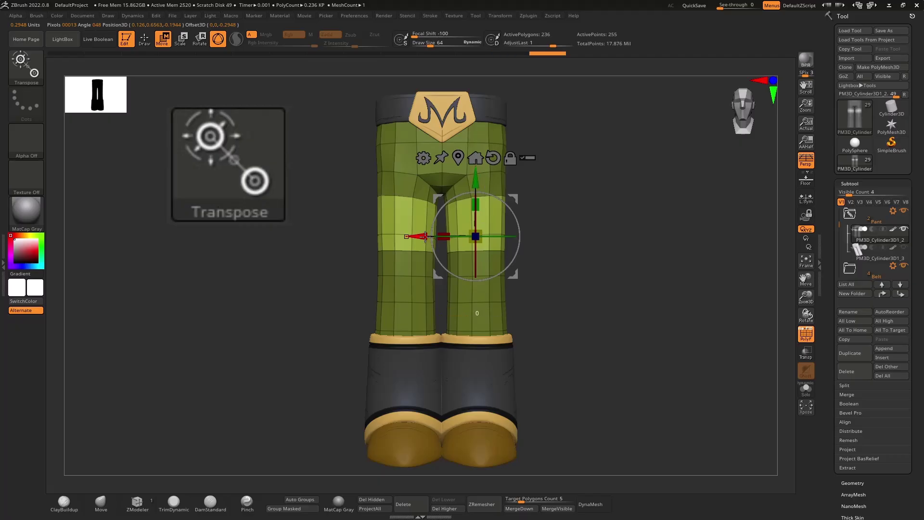
{"action": "left_click_drag", "start_coordinate": [425, 236], "coordinate": [431, 236]}
{"action": "left_click_drag", "start_coordinate": [481, 179], "coordinate": [482, 169]}
{"action": "left_click_drag", "start_coordinate": [523, 216], "coordinate": [551, 241], "text": "ctrl"}
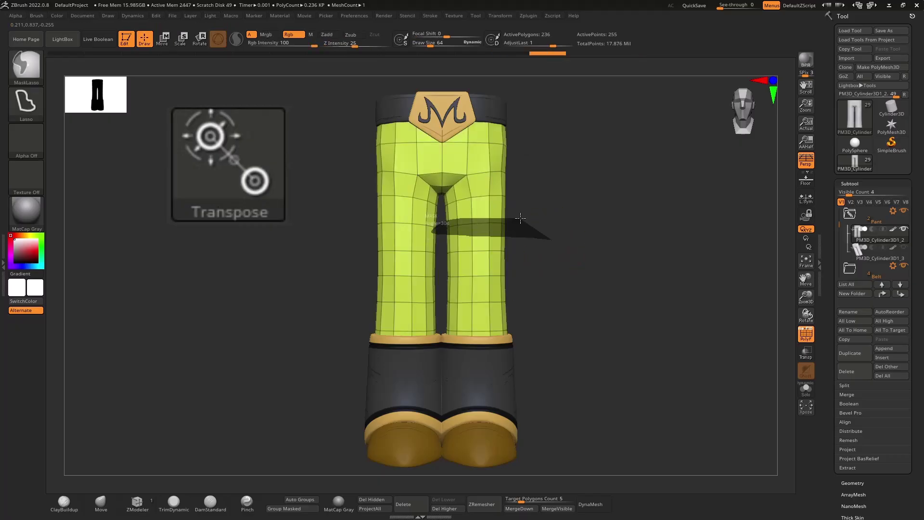
{"action": "left_click", "coordinate": [553, 250], "text": "ctrl"}
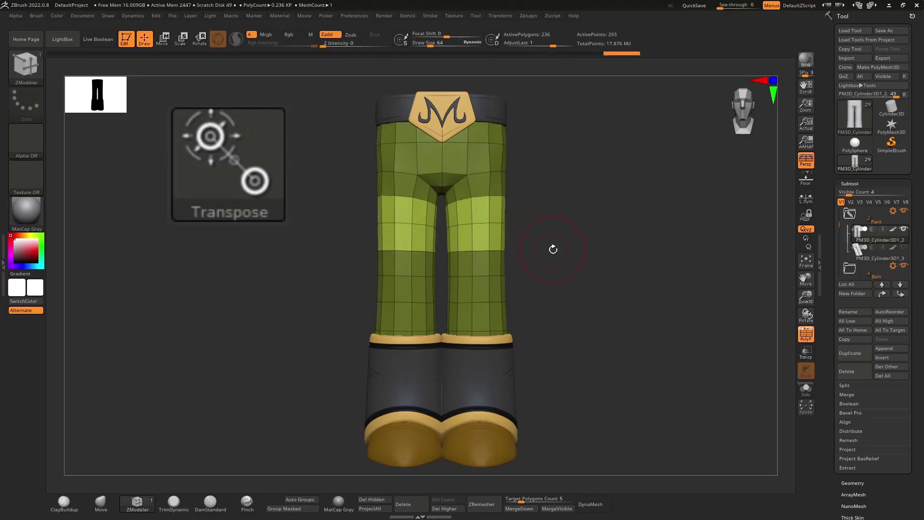
Scale the transposed mid-thigh edge loop slightly along Y with the gizmo and clear the mask
{"action": "key", "text": "w"}
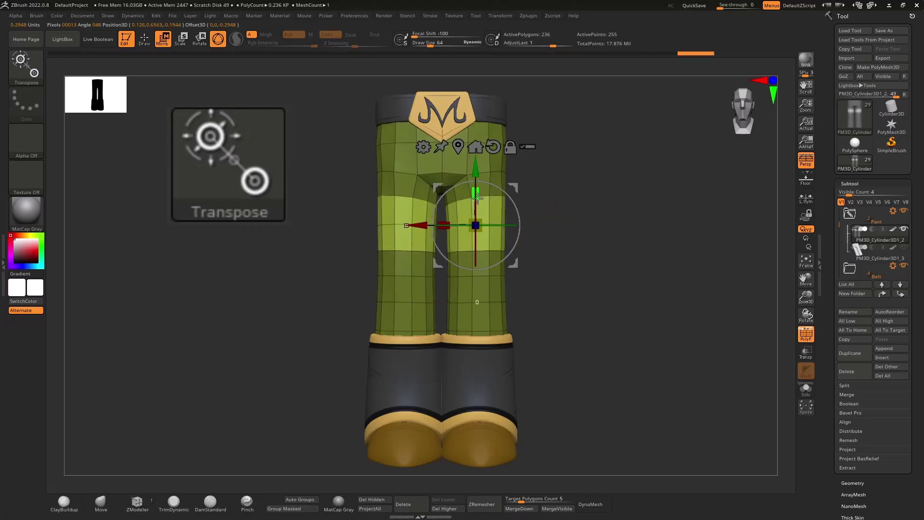
{"action": "left_click_drag", "start_coordinate": [477, 199], "coordinate": [477, 200]}
{"action": "key", "text": "q"}
{"action": "mouse_move", "coordinate": [532, 203]}
{"action": "left_mouse_down", "text": "ctrl"}
{"action": "mouse_move", "coordinate": [547, 217]}
{"action": "mouse_move", "coordinate": [543, 189]}
{"action": "left_mouse_up", "text": "ctrl"}
{"action": "left_click", "coordinate": [544, 190], "text": "ctrl"}
Recentre the gizmo on the isolated upper-thigh edge loop for transposing, and clear the trousers' mask
{"action": "key", "text": "w"}
{"action": "left_click", "coordinate": [459, 147]}
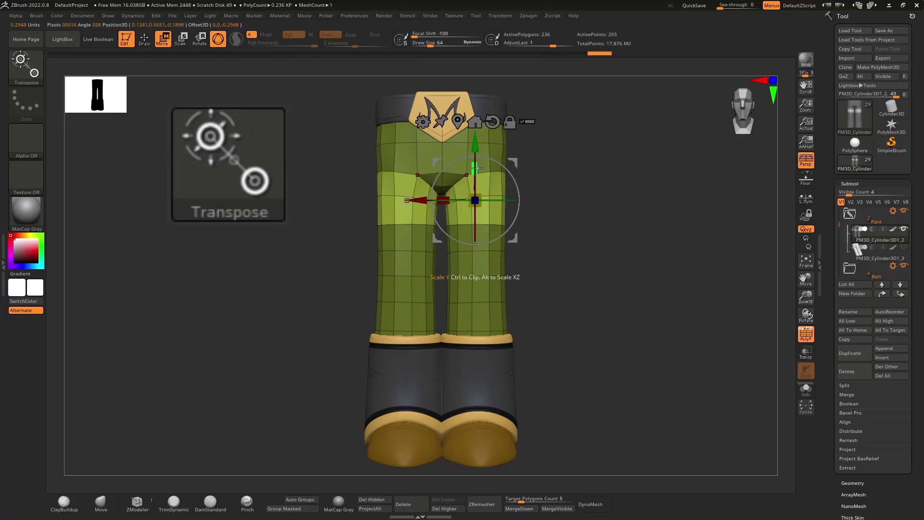
{"action": "key", "text": "q"}
{"action": "left_click_drag", "start_coordinate": [553, 249], "coordinate": [574, 253], "text": "ctrl"}
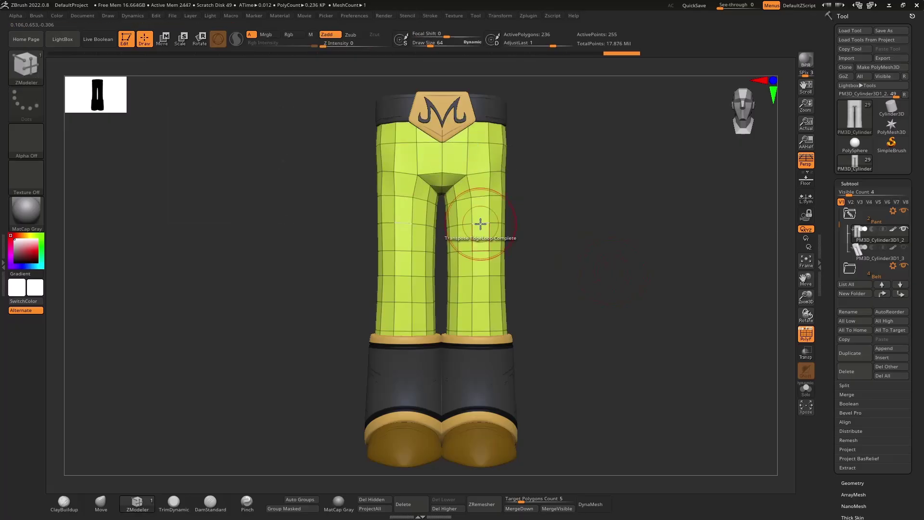
{"action": "mouse_move", "coordinate": [447, 206]}
{"action": "left_mouse_down", "text": "shift"}
{"action": "mouse_move", "coordinate": [479, 308]}
{"action": "mouse_move", "coordinate": [483, 192]}
{"action": "mouse_move", "coordinate": [478, 165]}
{"action": "mouse_move", "coordinate": [454, 155]}
{"action": "mouse_move", "coordinate": [462, 161]}
{"action": "left_mouse_up", "text": "shift"}
{"action": "key", "text": "b"}
{"action": "key", "text": "t"}
{"action": "key", "text": "d"}
{"action": "left_click_drag", "start_coordinate": [531, 212], "coordinate": [462, 236]}
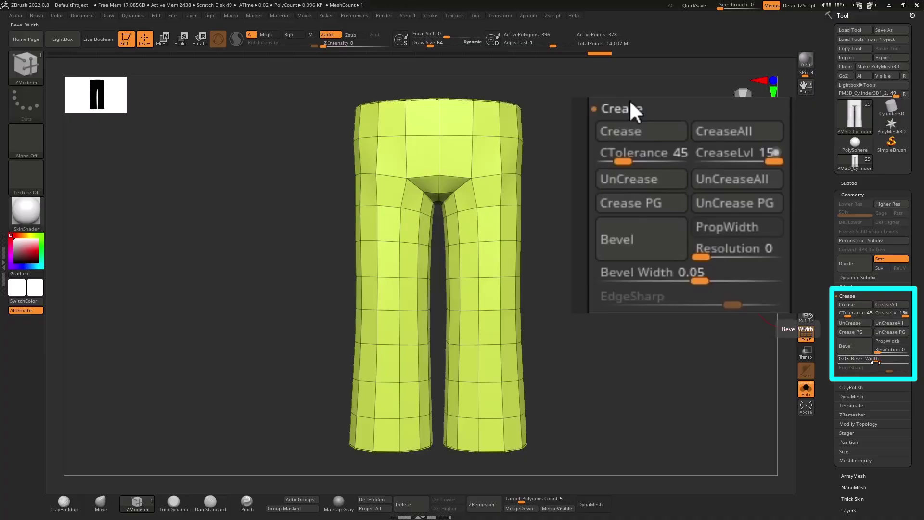
Adjust the crease Bevel Width and subdivide the belt geometry twice
{"action": "left_click_drag", "start_coordinate": [875, 362], "coordinate": [898, 353]}
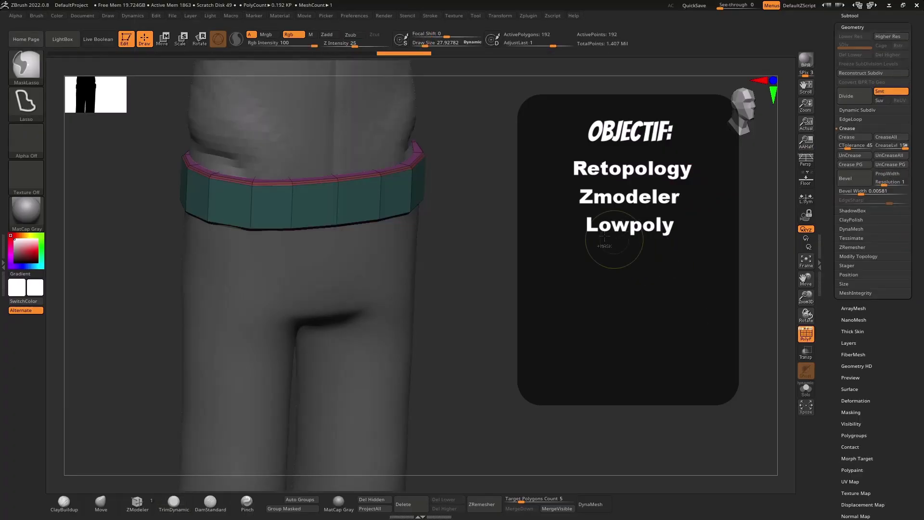
{"action": "key", "text": "ctrl+d"}
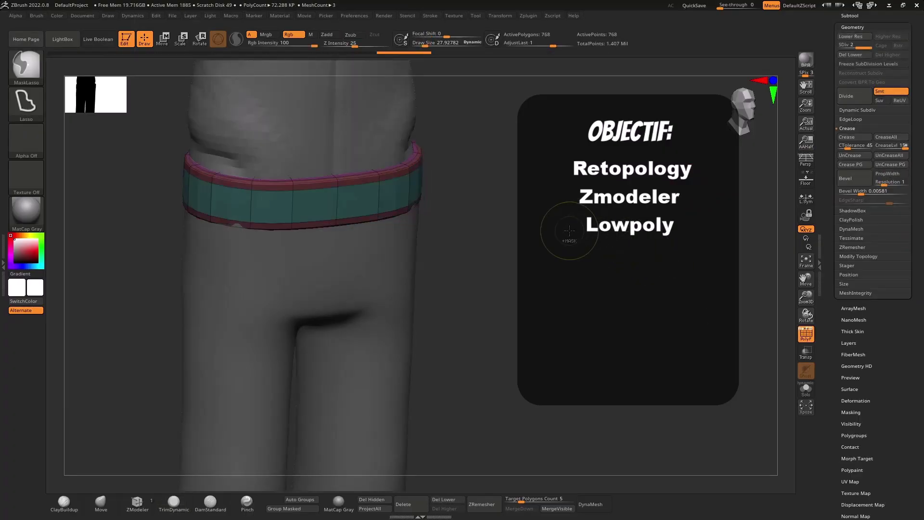
{"action": "key", "text": "ctrl+d"}
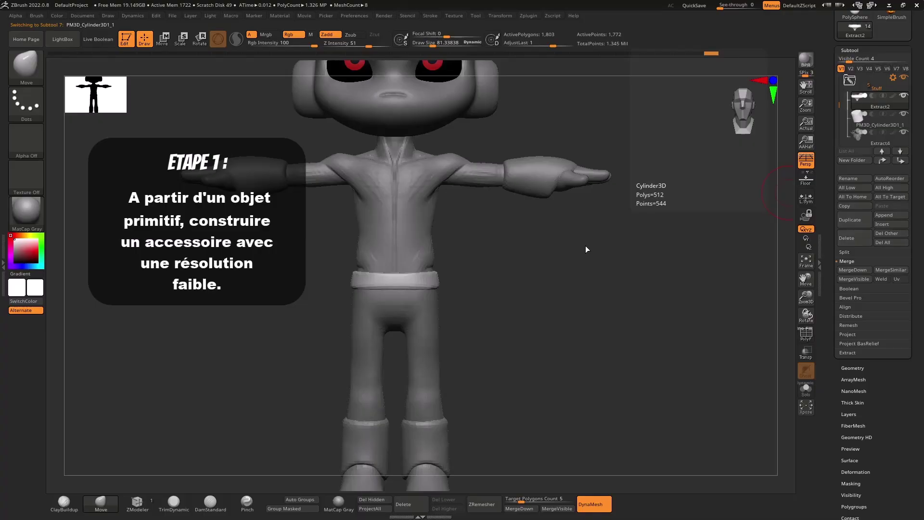
Insert a Cylinder3D subtool and assign a polygroup to one horizontal band of its polygons with the Polyloop target
{"action": "left_click", "coordinate": [892, 224]}
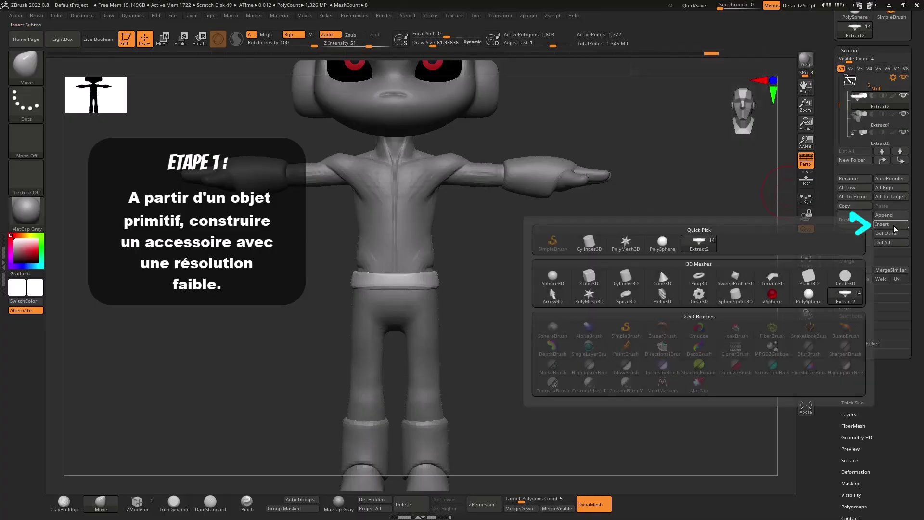
{"action": "left_click", "coordinate": [584, 250]}
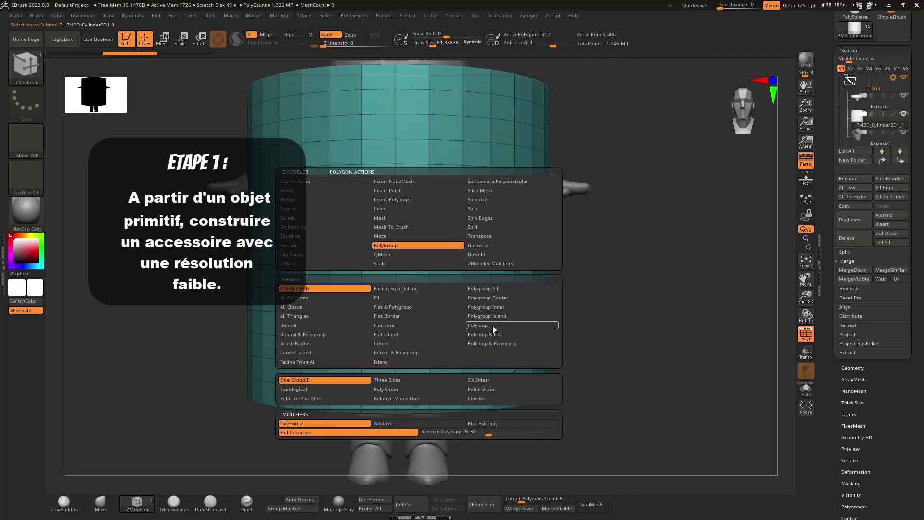
{"action": "left_click", "coordinate": [493, 329]}
{"action": "left_click", "coordinate": [463, 225]}
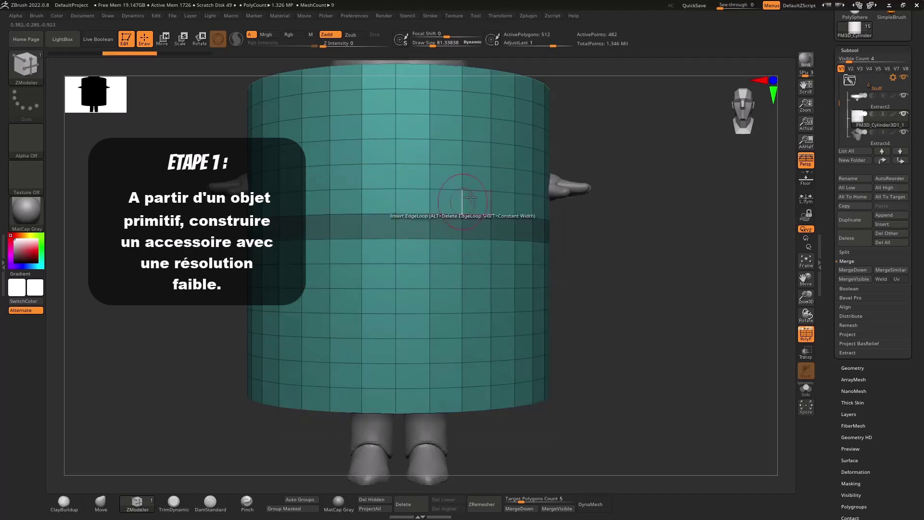
Isolate the cylinder's horizontal polyloop and delete all the hidden geometry
{"action": "left_click", "coordinate": [463, 227], "text": "ctrl+shift"}
{"action": "left_click", "coordinate": [371, 499]}
{"action": "left_click", "coordinate": [393, 319]}
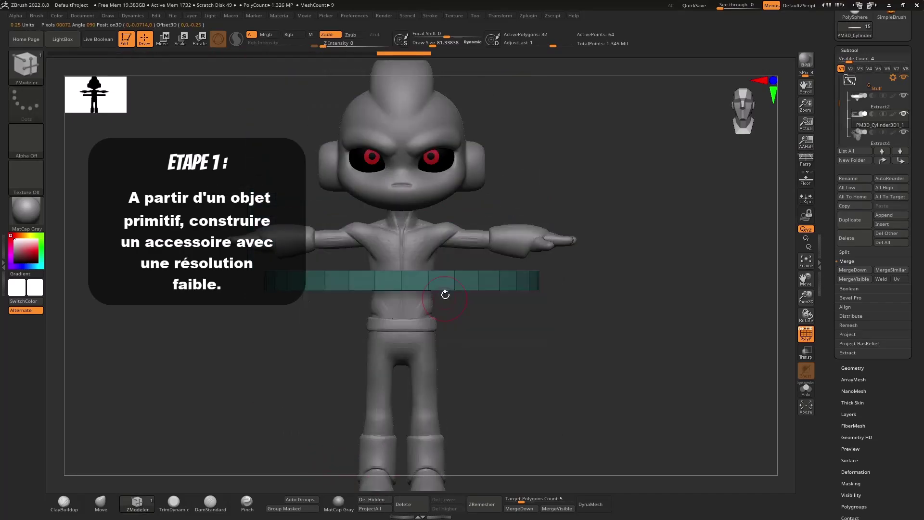
Lower the cylinder band to the character's waist in side view and reduce its depth along Z
{"action": "left_click_drag", "start_coordinate": [577, 233], "coordinate": [595, 309]}
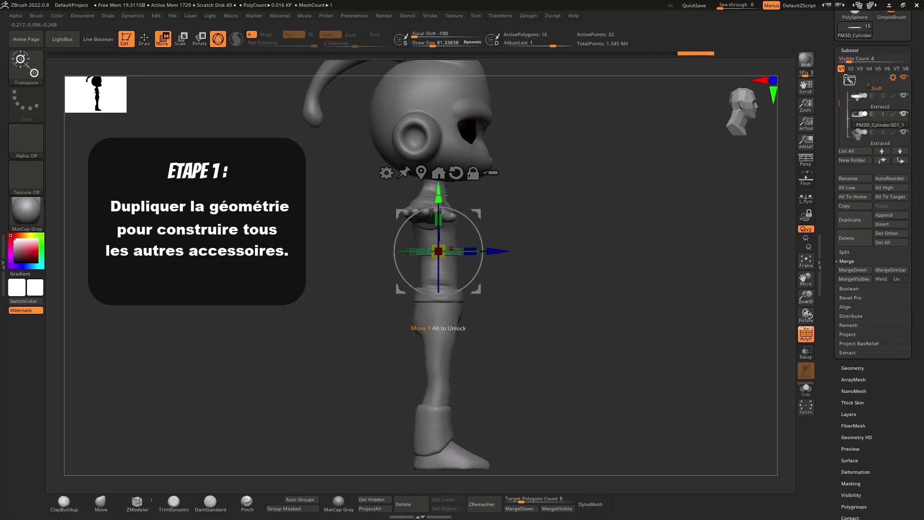
{"action": "left_click_drag", "start_coordinate": [442, 195], "coordinate": [441, 228]}
{"action": "left_click_drag", "start_coordinate": [573, 204], "coordinate": [607, 249], "text": "alt"}
{"action": "left_click_drag", "start_coordinate": [471, 284], "coordinate": [461, 284]}
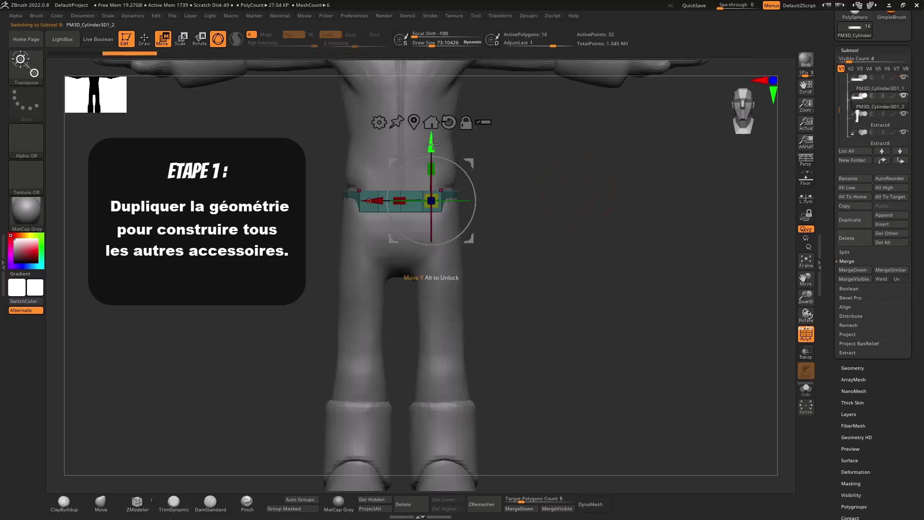
Lower the duplicated band over the hips and shift the unmasked leg points of the trousers slightly along X
{"action": "left_click_drag", "start_coordinate": [436, 143], "coordinate": [437, 166]}
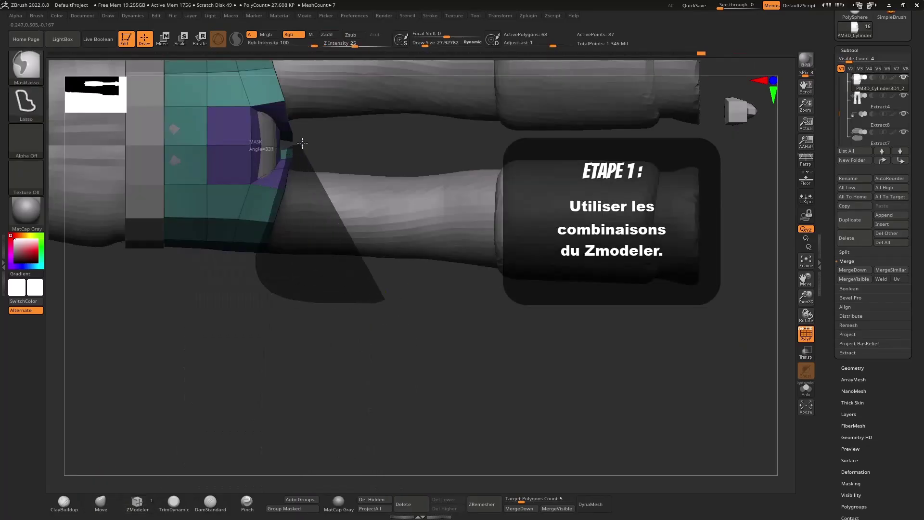
{"action": "key", "text": "w"}
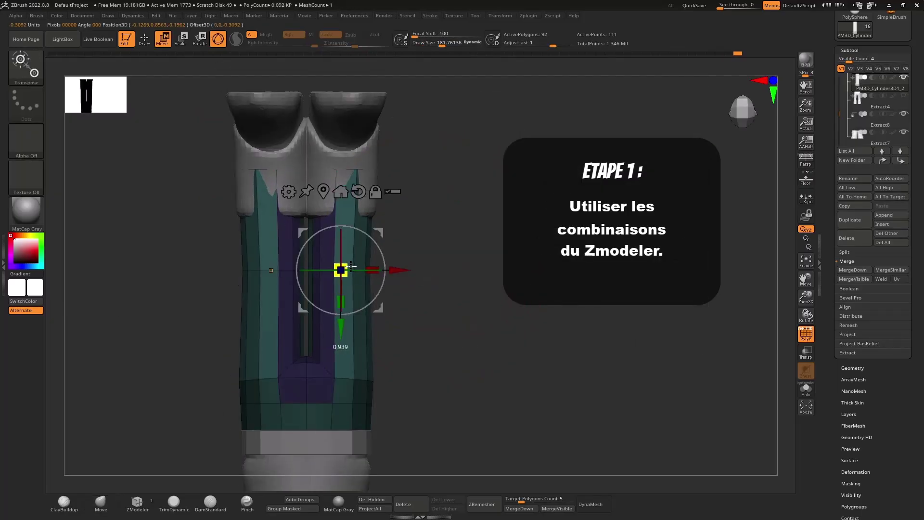
{"action": "left_click_drag", "start_coordinate": [399, 270], "coordinate": [402, 269]}
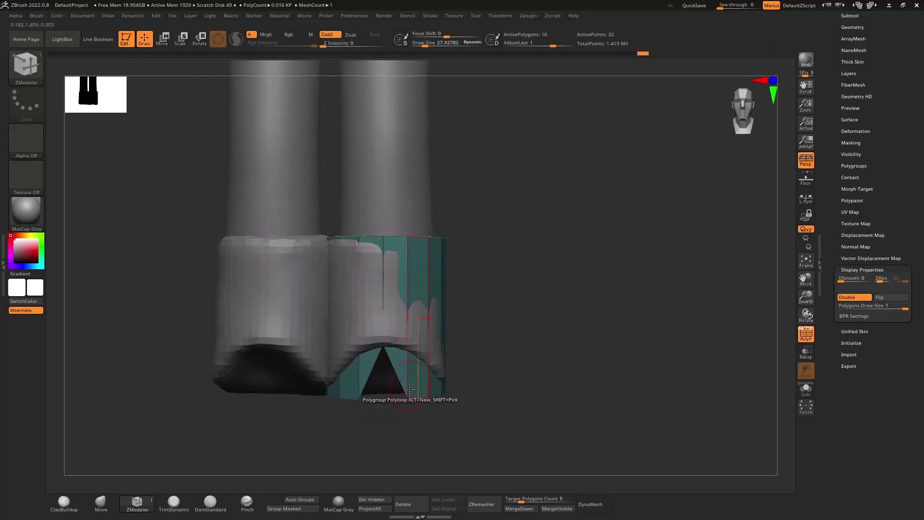
Mask the boot cuff cylinder and reshape its lower front points into an arched opening with the gizmo
{"action": "key", "text": "w"}
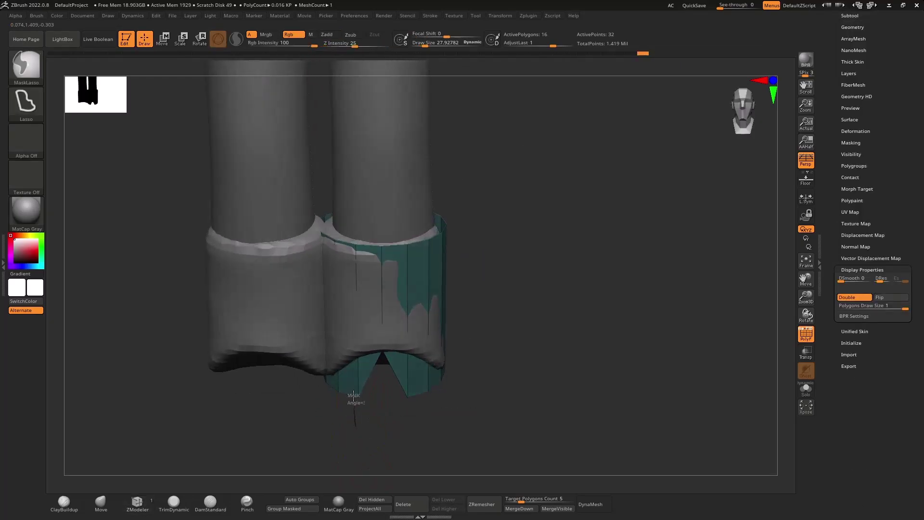
{"action": "key", "text": "q"}
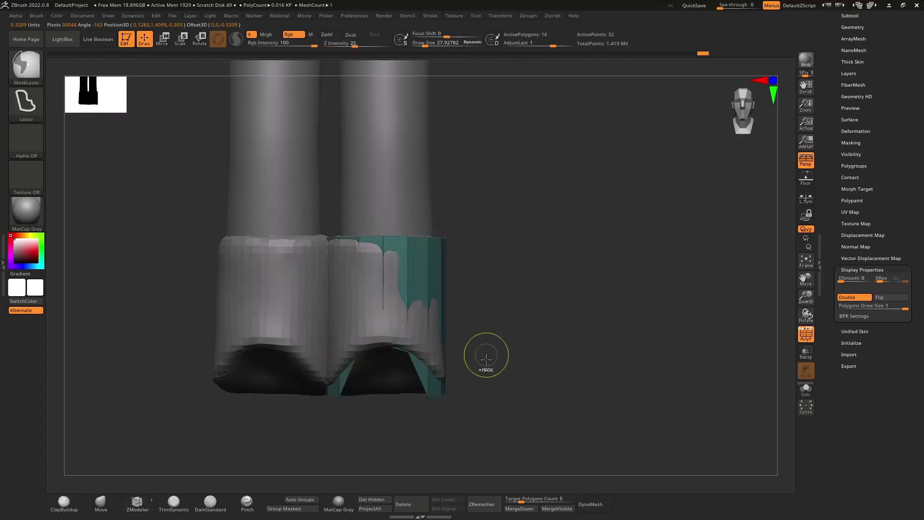
{"action": "mouse_move", "coordinate": [485, 351]}
{"action": "left_mouse_down"}
{"action": "mouse_move", "coordinate": [373, 413]}
{"action": "mouse_move", "coordinate": [450, 383]}
{"action": "left_mouse_up"}
{"action": "key", "text": "w"}
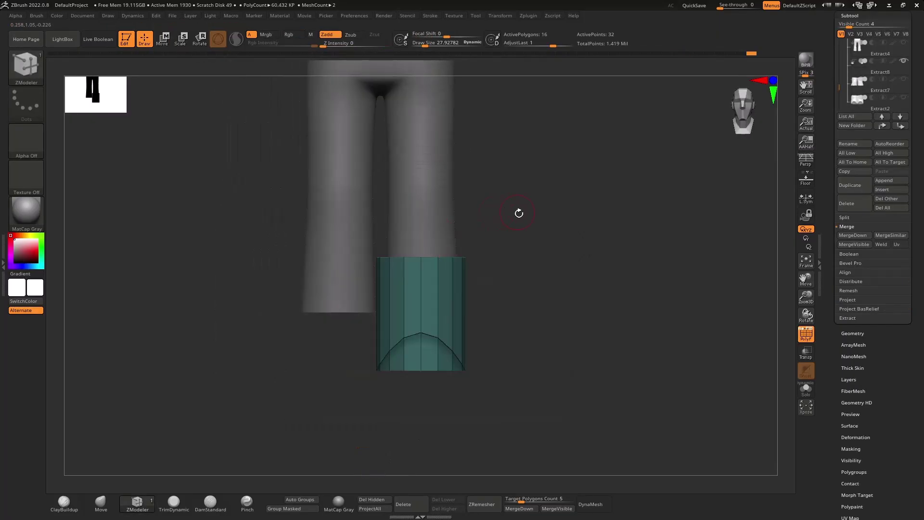
Move the upright bracelet band up to the height of the character's outstretched arm
{"action": "left_click_drag", "start_coordinate": [519, 213], "coordinate": [547, 246]}
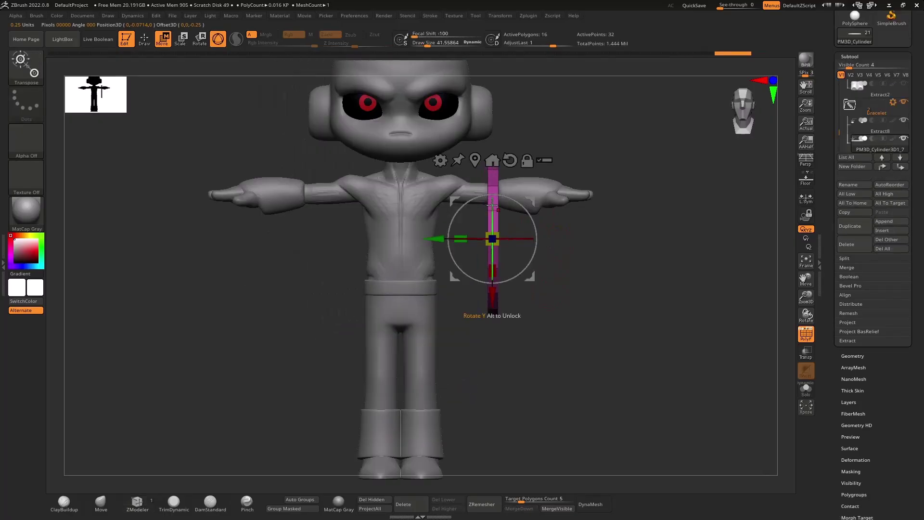
{"action": "left_click_drag", "start_coordinate": [495, 310], "coordinate": [499, 255]}
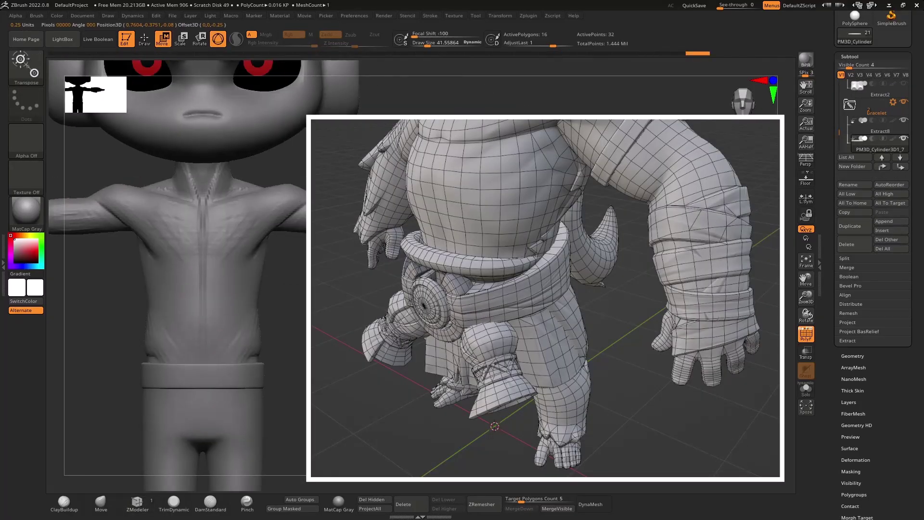
{"action": "key", "text": "q"}
Crease the outer edge loop around the cuff's arched opening with the EdgeLoop Complete target and lower the Bevel Width
{"action": "key", "text": "space"}
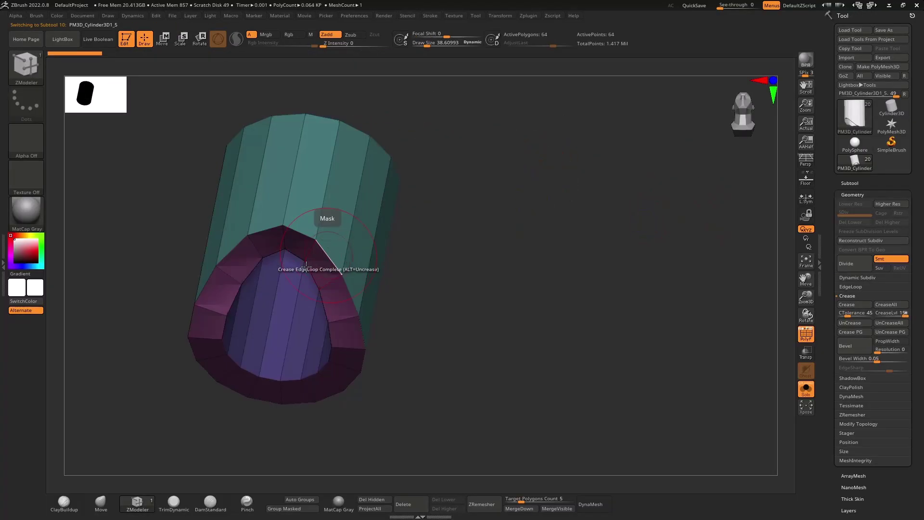
{"action": "left_click", "coordinate": [329, 254]}
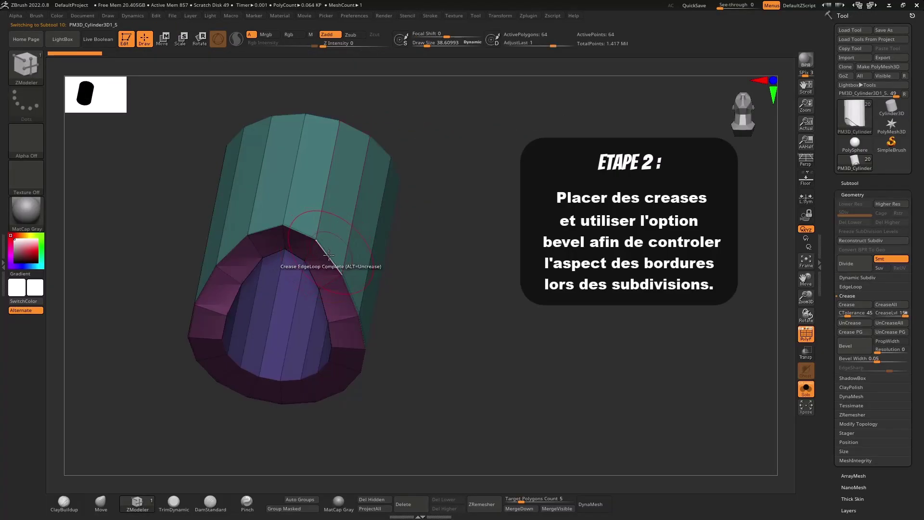
{"action": "right_click_drag", "start_coordinate": [321, 252], "coordinate": [364, 179]}
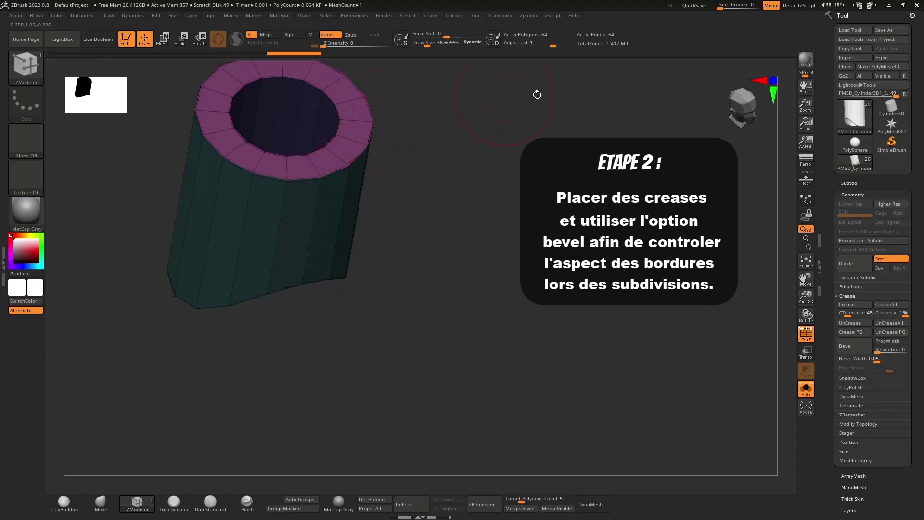
{"action": "scroll", "coordinate": [851, 198], "scroll_direction": "down", "scroll_amount": 5}
{"action": "left_click_drag", "start_coordinate": [876, 235], "coordinate": [862, 238]}
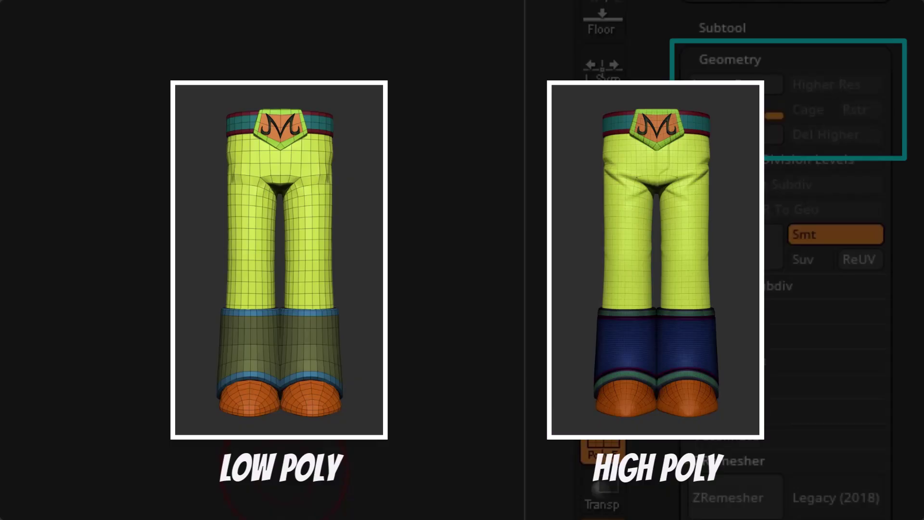
Paint a dark diagonal seam line up the hip of the high-poly trousers with the Paint brush
{"action": "left_click_drag", "start_coordinate": [243, 402], "coordinate": [280, 313]}
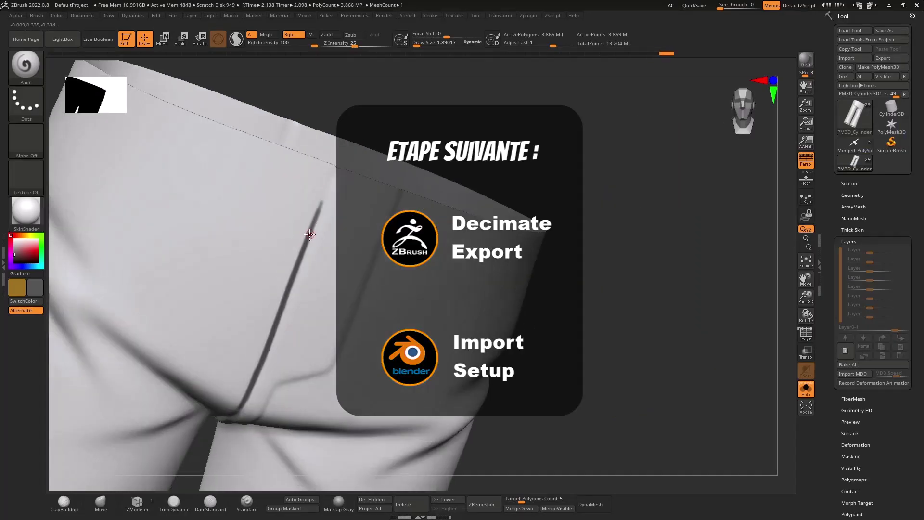